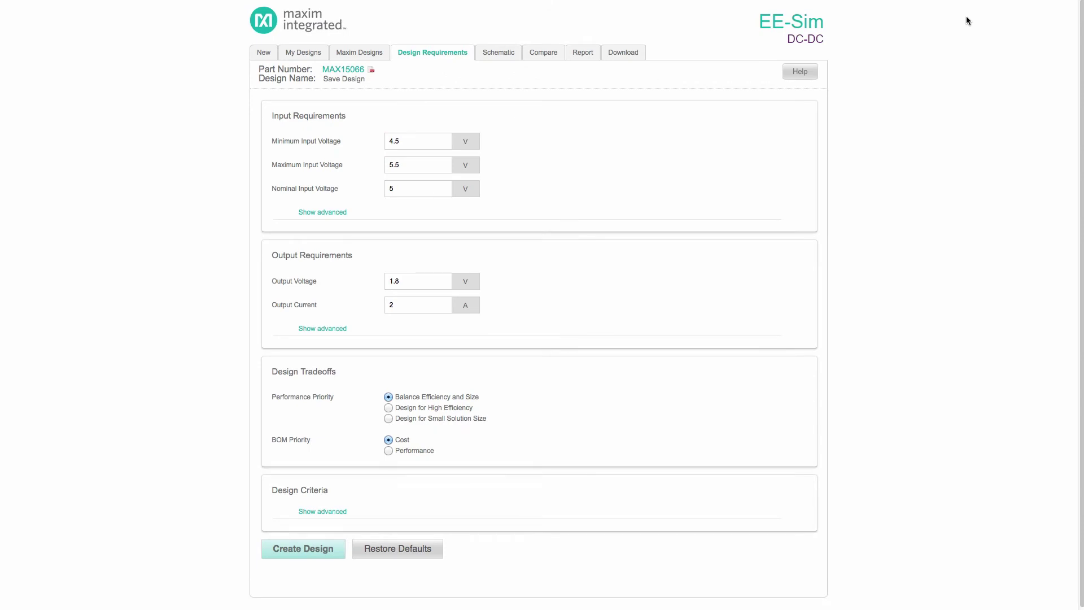
# View the MAX15066 schematic and its simulation setup, leaving the settings as they are.
pyautogui.click(497, 53)
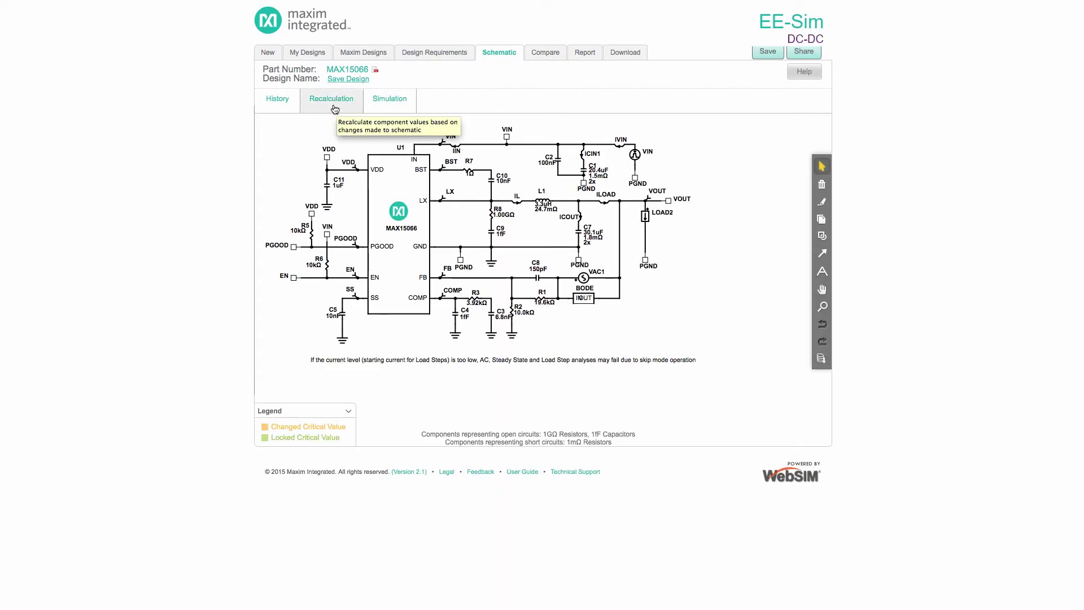
pyautogui.click(389, 101)
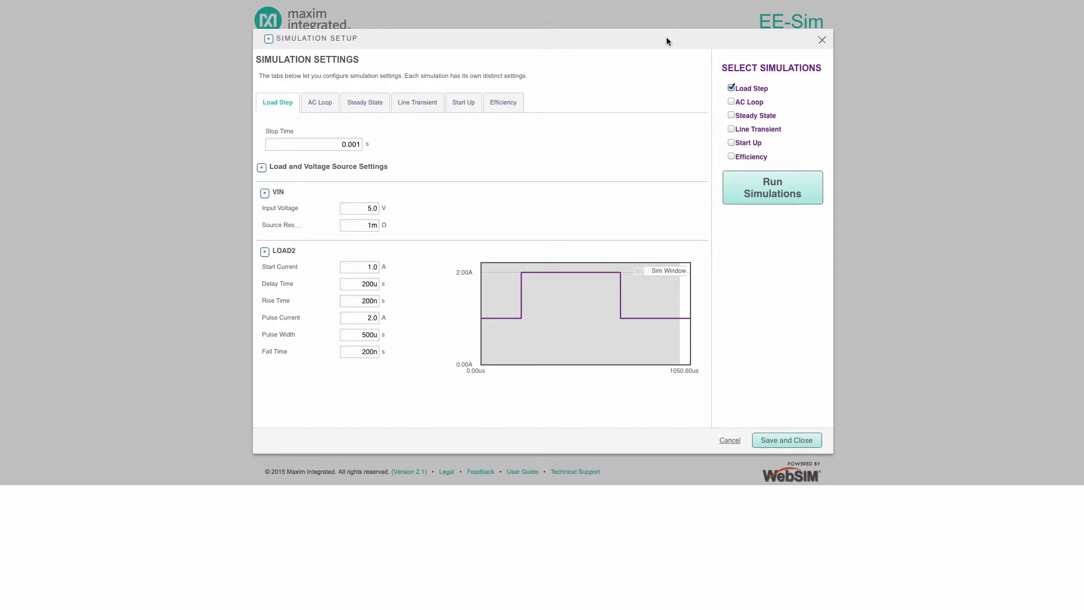
pyautogui.click(822, 40)
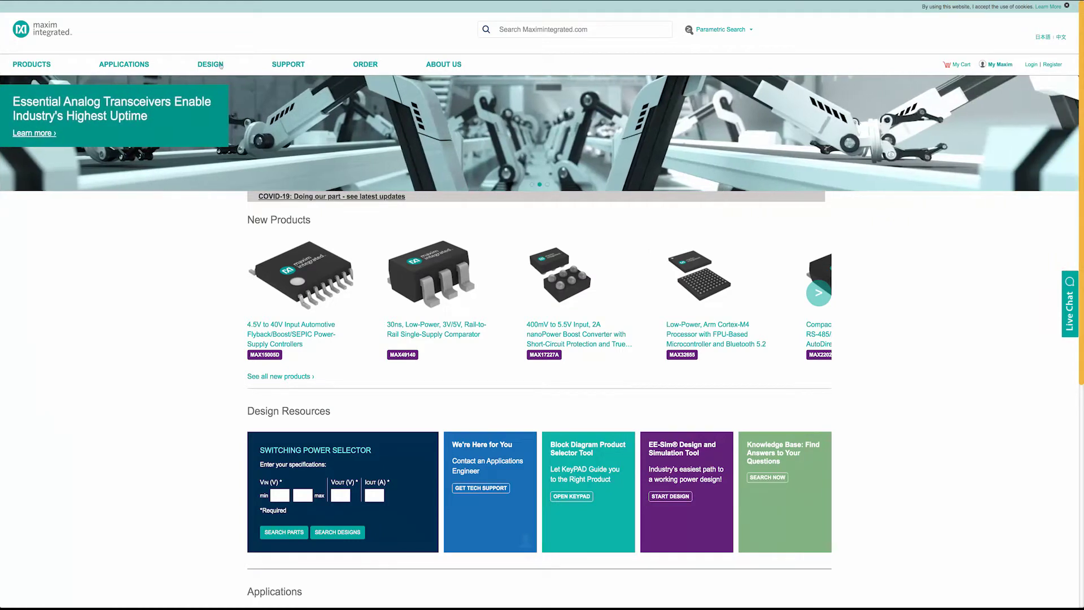
# Browse to the Maxim site's design tools, search the site for max15058, and open that part's product page.
pyautogui.moveTo(215, 67)
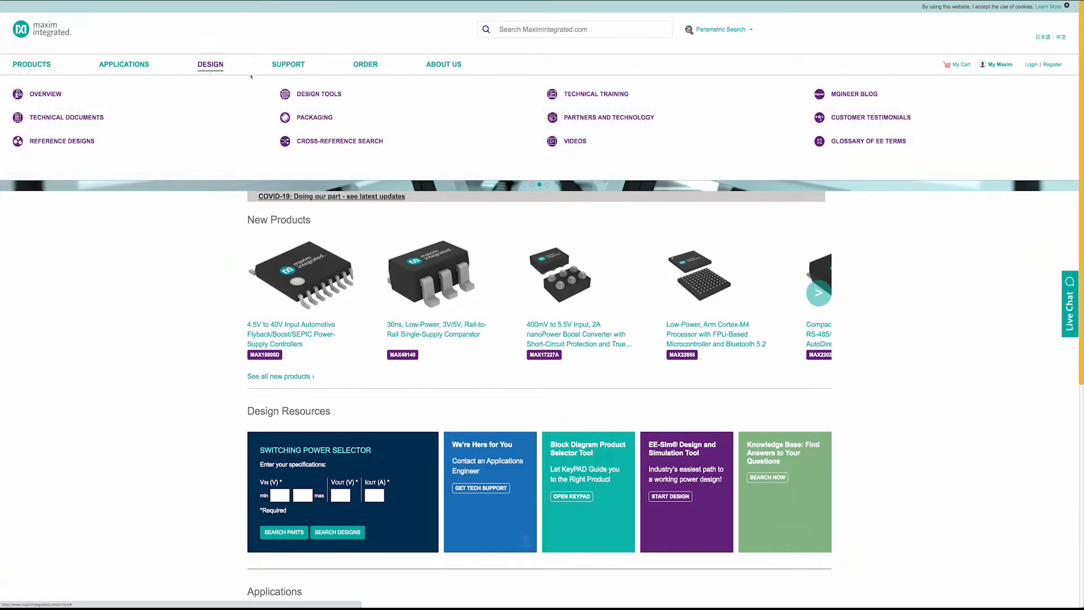
pyautogui.click(299, 96)
pyautogui.click(509, 28)
pyautogui.write('max15058')
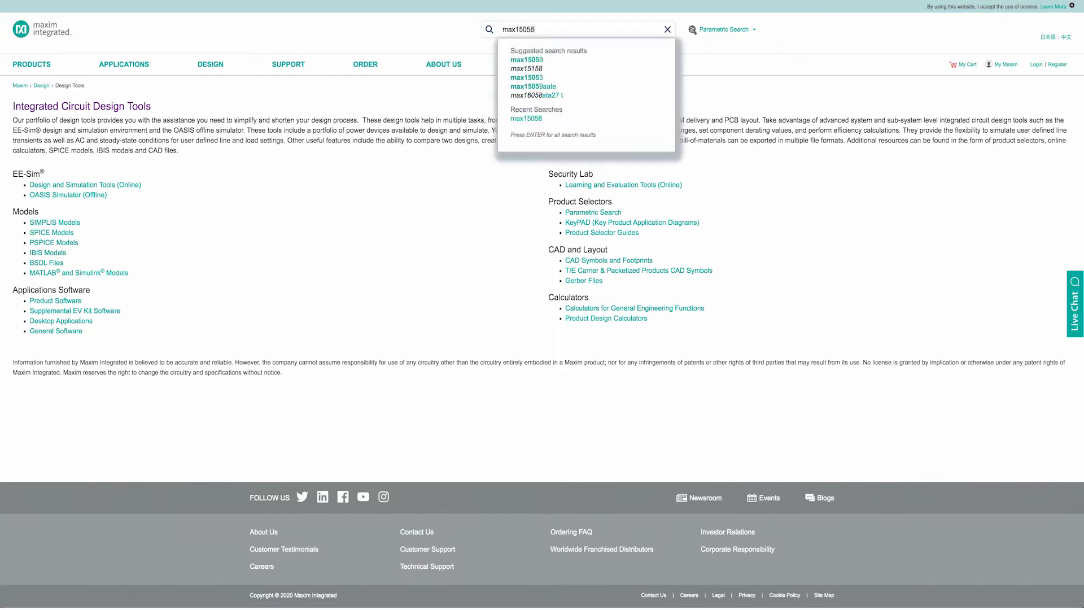
pyautogui.press('Return')
pyautogui.click(154, 123)
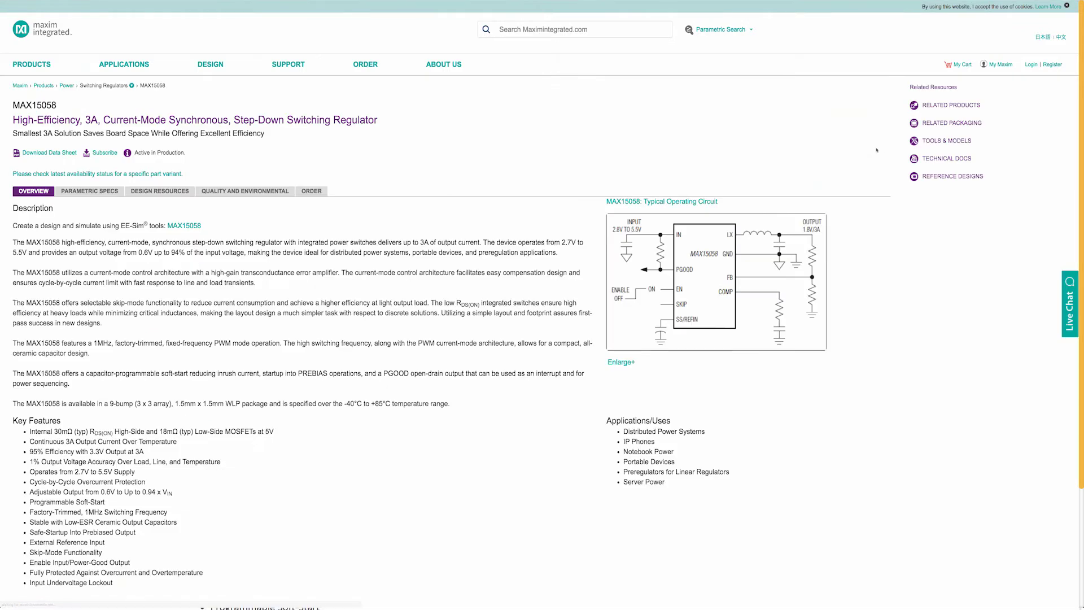
# Launch the EE-Sim design and simulation tool for the MAX15058 and proceed to login as a returning user.
pyautogui.click(938, 144)
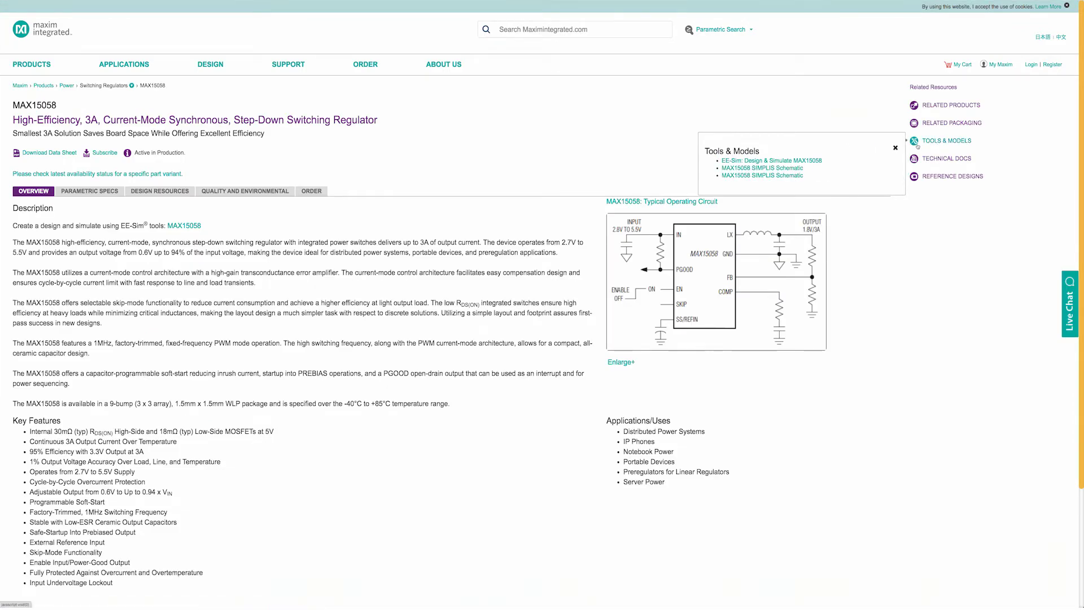
pyautogui.click(771, 160)
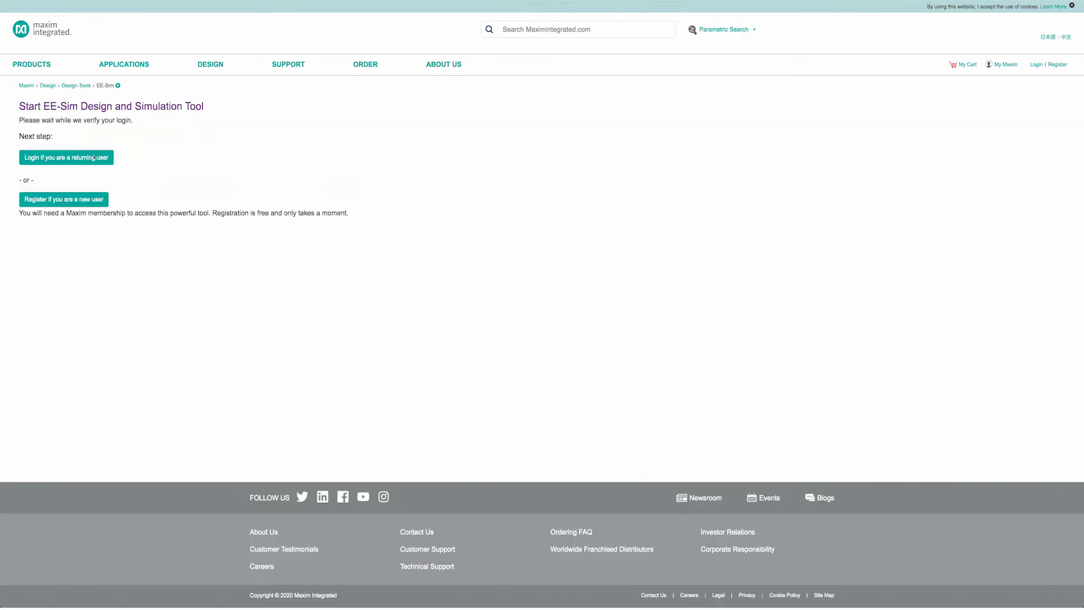
pyautogui.click(94, 158)
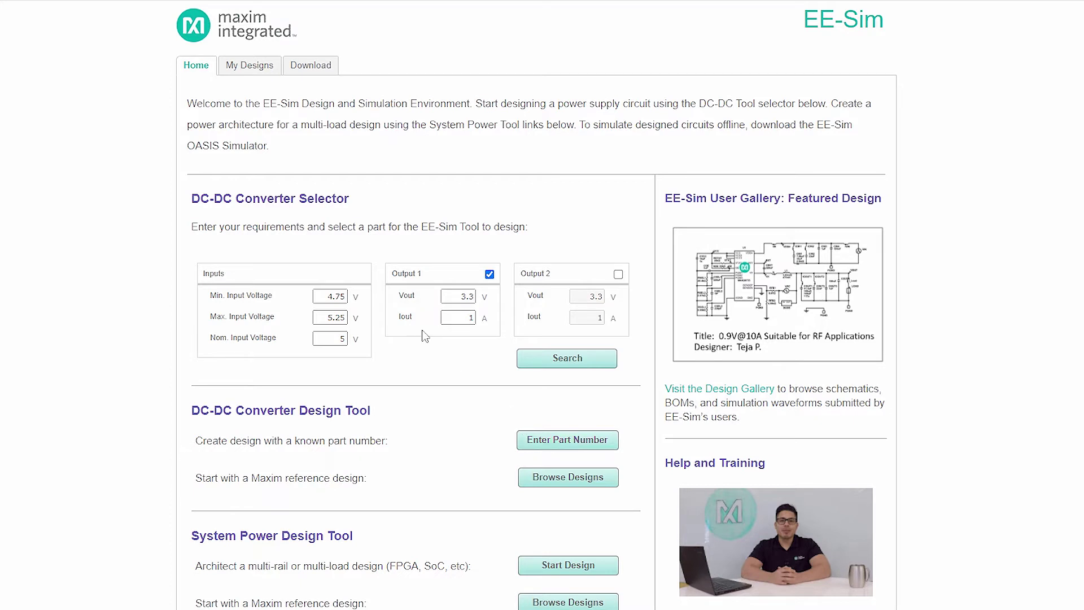
# Search for DC-DC converters with a 4.5 V minimum and 5.5 V maximum input and a 1 V, 3 A output.
pyautogui.moveTo(327, 296); pyautogui.dragTo(347, 296)
pyautogui.write('4.5')
pyautogui.moveTo(327, 316); pyautogui.dragTo(360, 318)
pyautogui.write('5.5')
pyautogui.moveTo(439, 296); pyautogui.dragTo(466, 317)
pyautogui.write('1')
pyautogui.write('3')
pyautogui.click(565, 360)
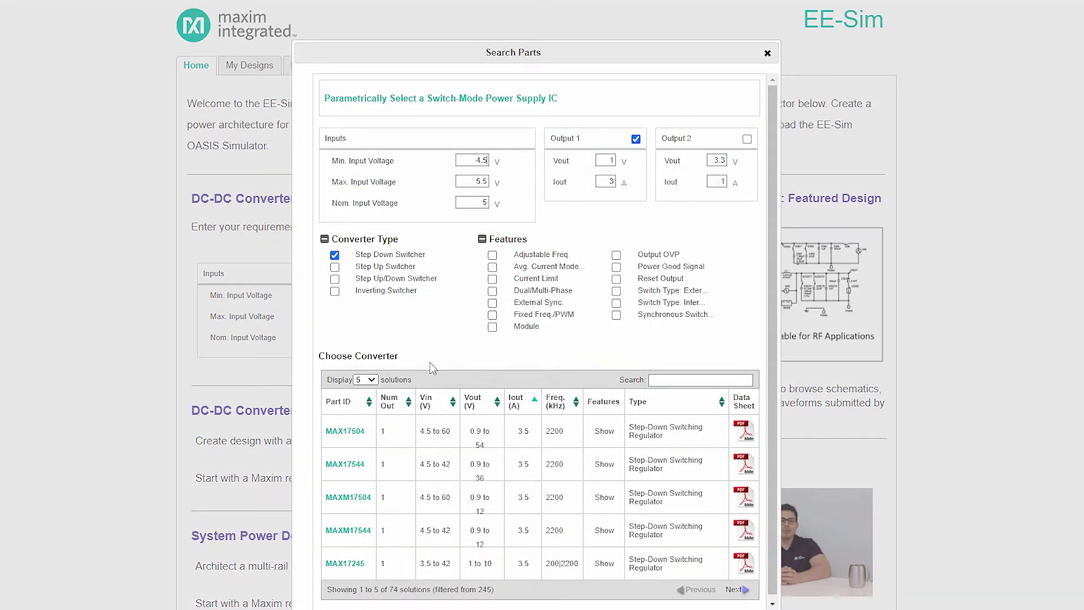
# Sort the converter list by part ID and choose the MAX15058 for the design.
pyautogui.click(369, 402)
pyautogui.click(734, 589)
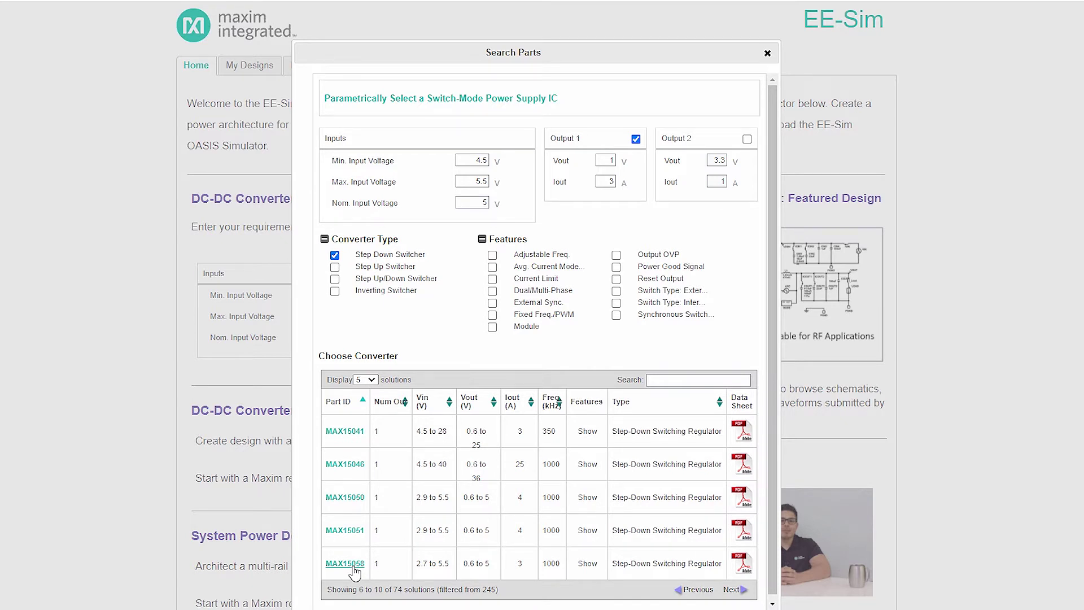
pyautogui.click(352, 566)
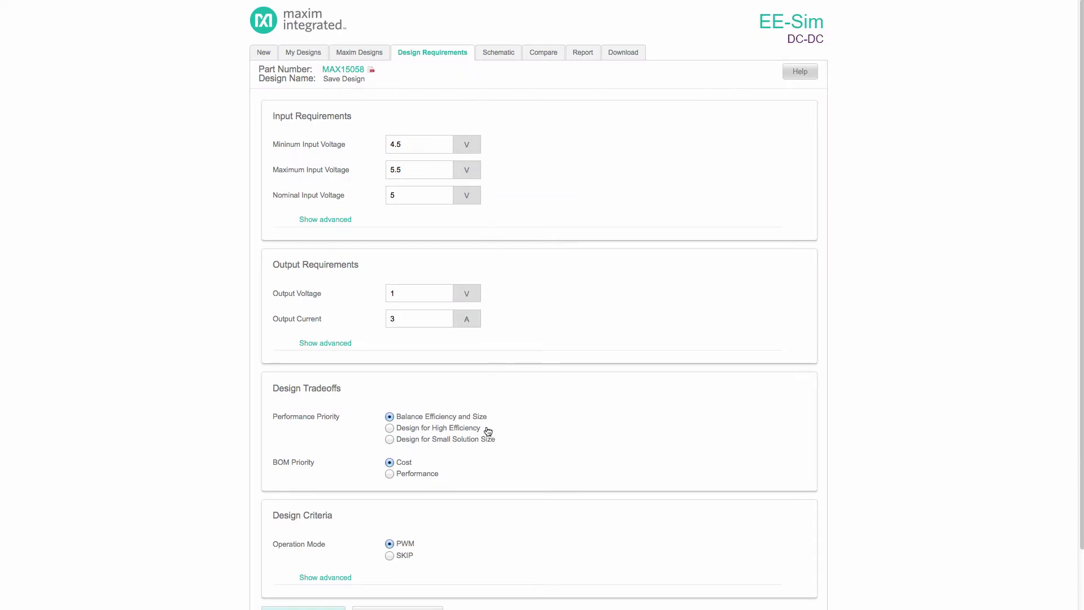
# Set the required output voltage to 2.5 V.
pyautogui.click(412, 294)
pyautogui.press('BackSpace')
pyautogui.write('2.5')
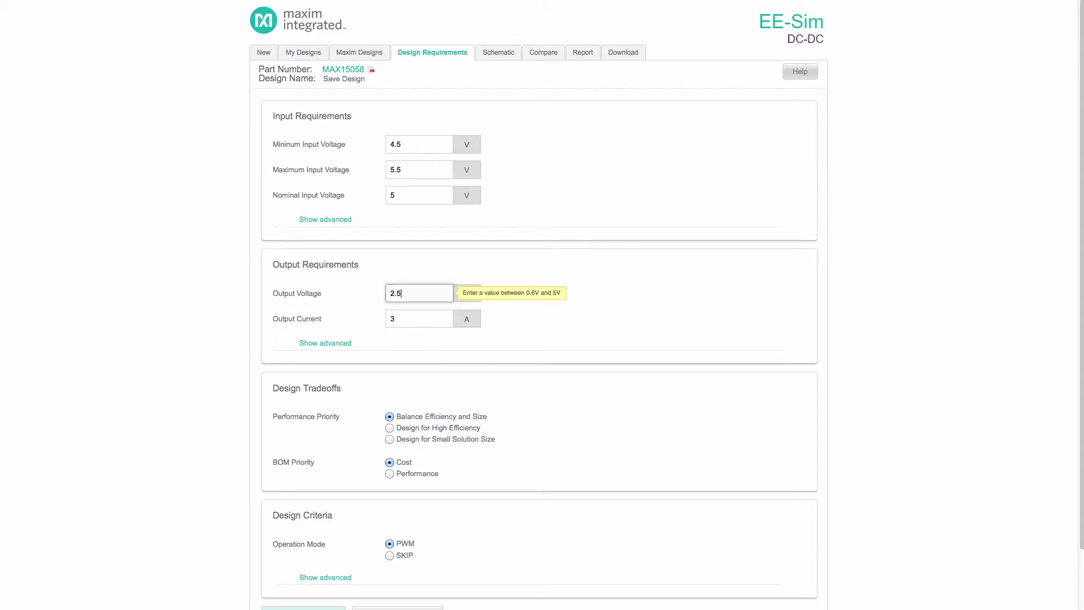
pyautogui.click(386, 329)
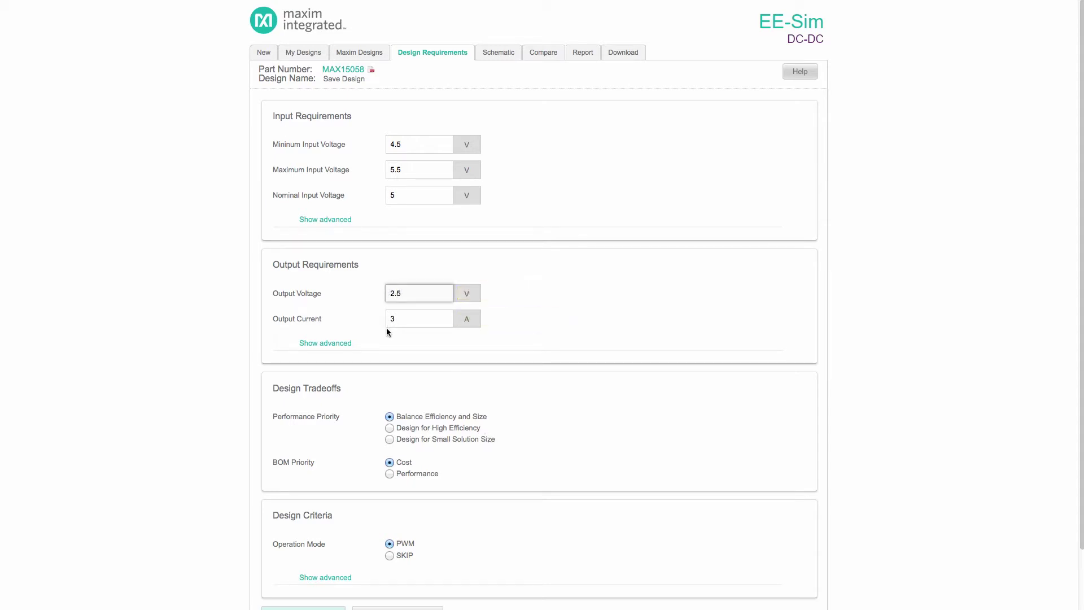
# Choose SKIP mode, high-efficiency design and Performance BOM priority, and create the design.
pyautogui.click(390, 556)
pyautogui.click(390, 428)
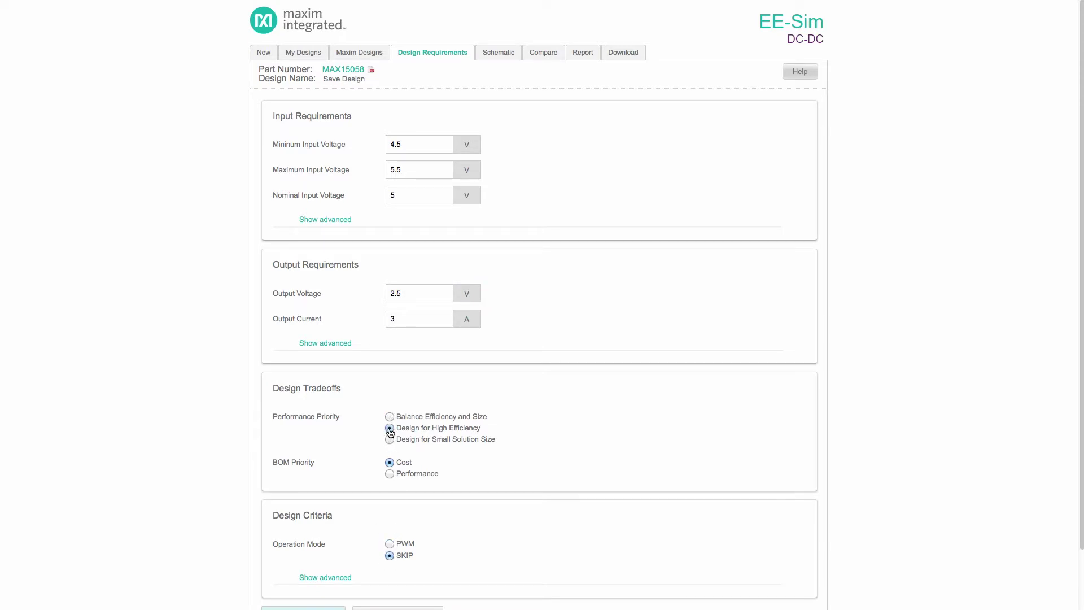
pyautogui.click(390, 475)
pyautogui.scroll(-1, 1008, 552)
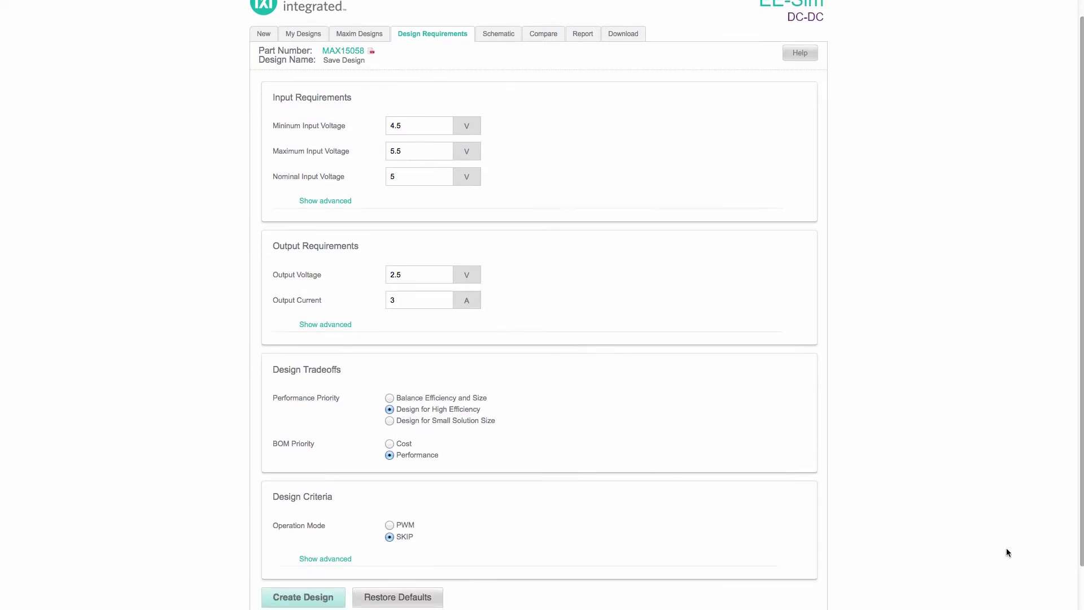
pyautogui.click(327, 597)
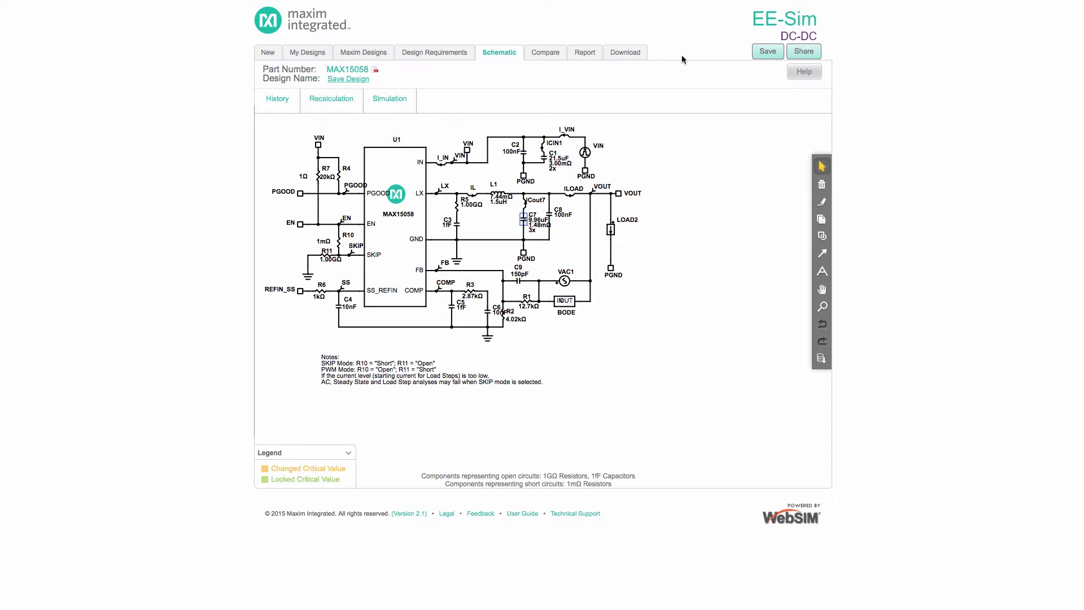
# Save the design under the name "Tour of EE-Sim MAX15058".
pyautogui.click(768, 52)
pyautogui.write('Tour of EE-Sim MAX15058')
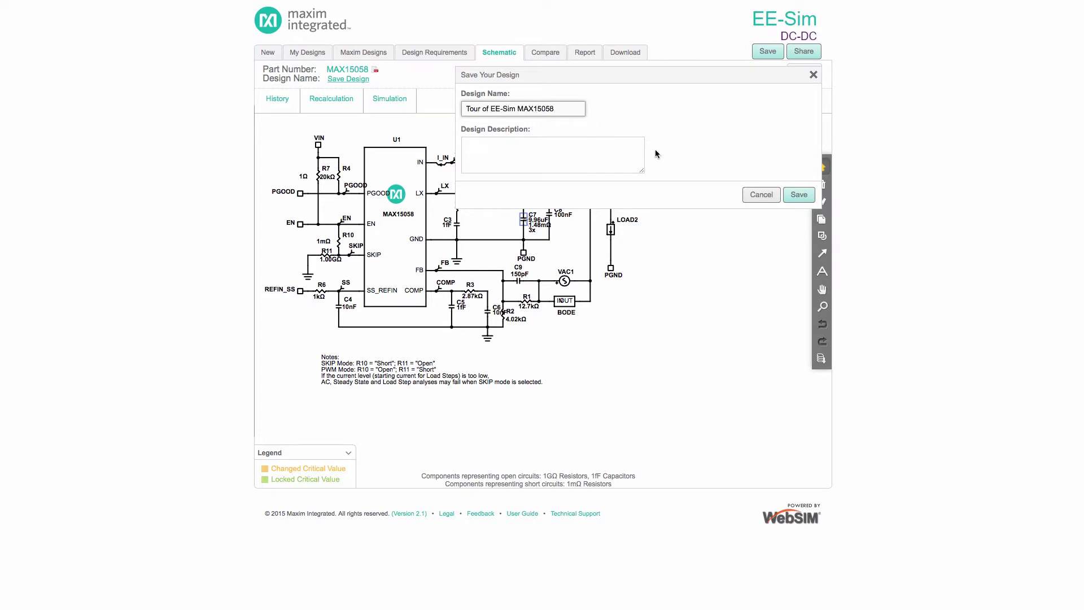
pyautogui.click(799, 195)
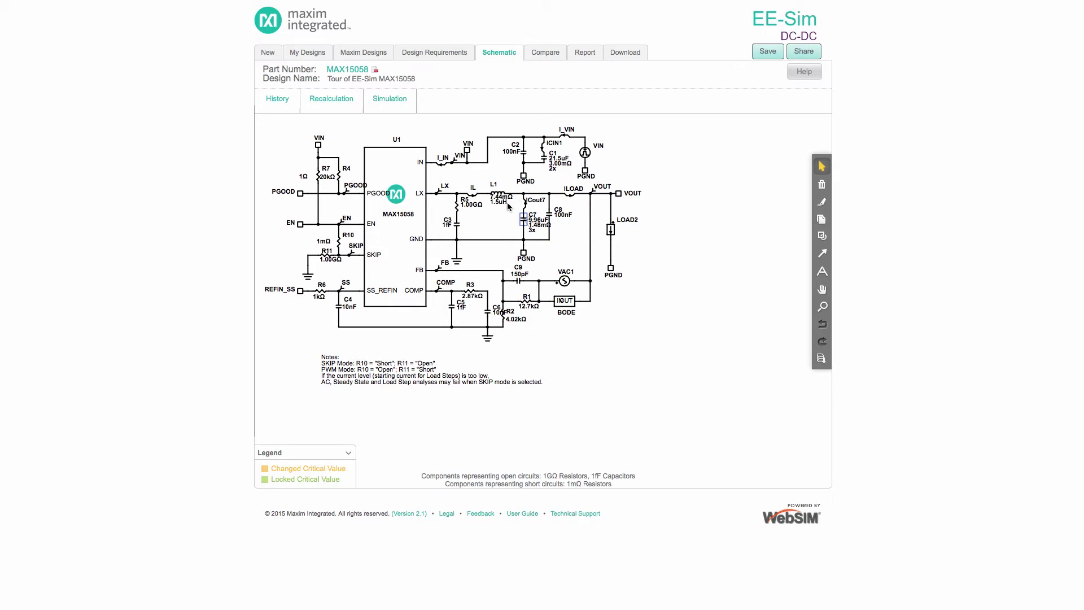
# Replace output capacitor C8 with the AVX 0603YC104KAT2A vendor part.
pyautogui.doubleClick(553, 215)
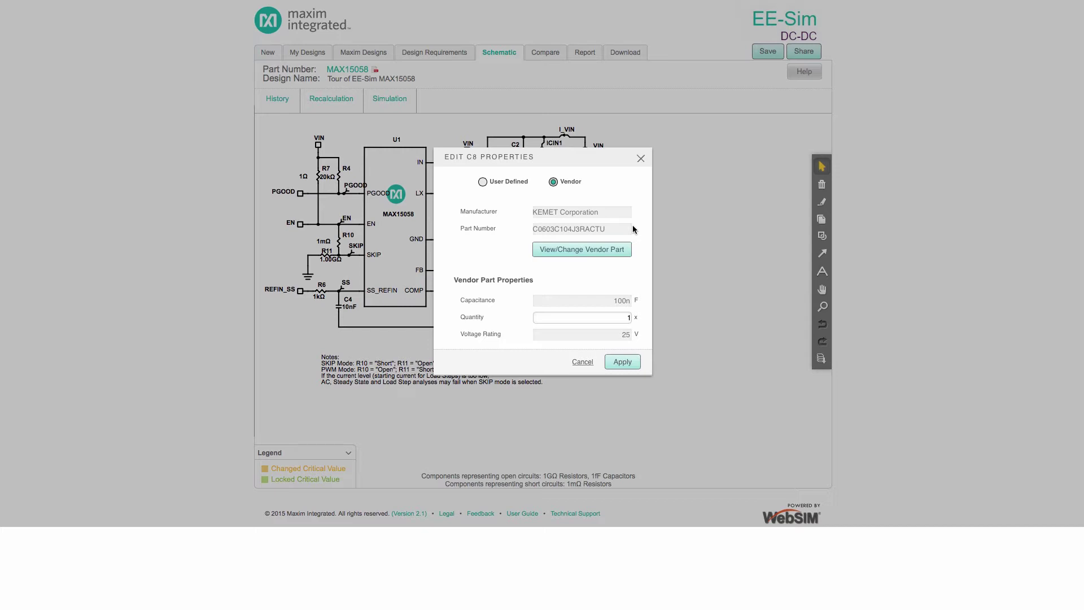
pyautogui.click(608, 250)
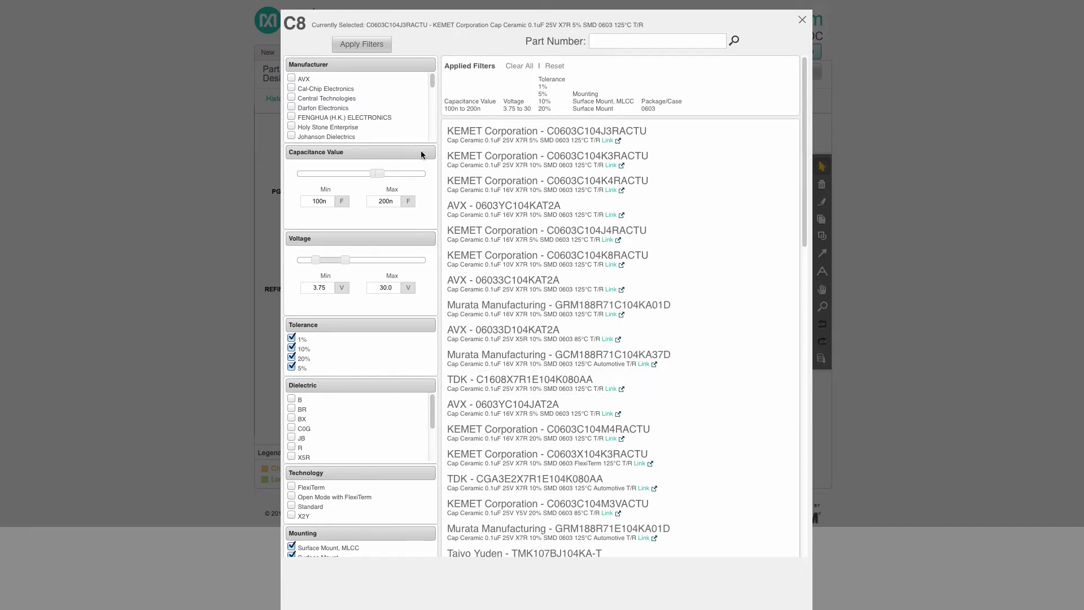
pyautogui.click(495, 207)
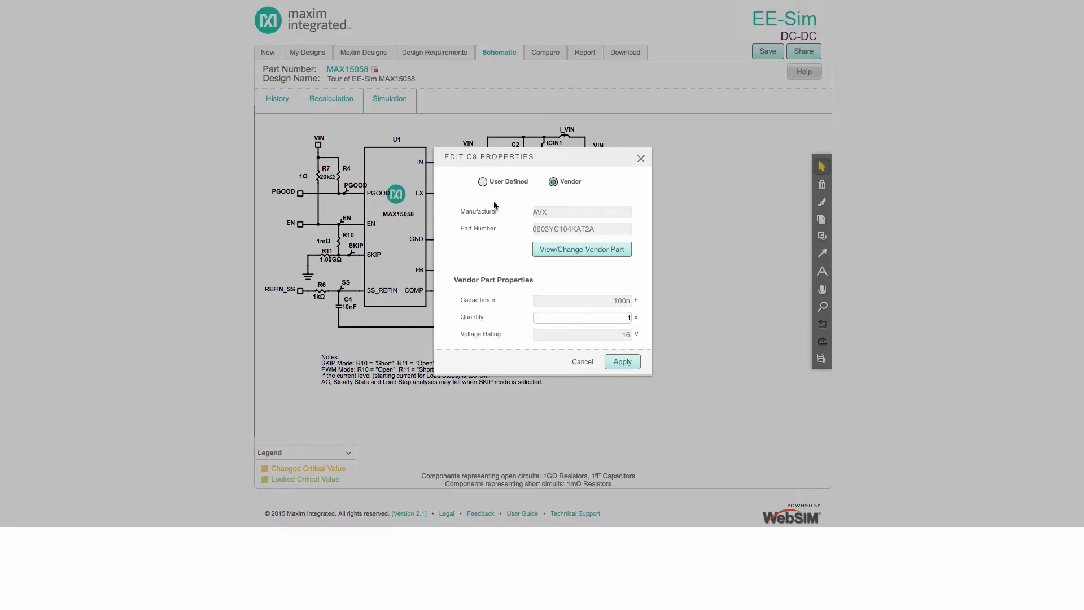
pyautogui.click(619, 368)
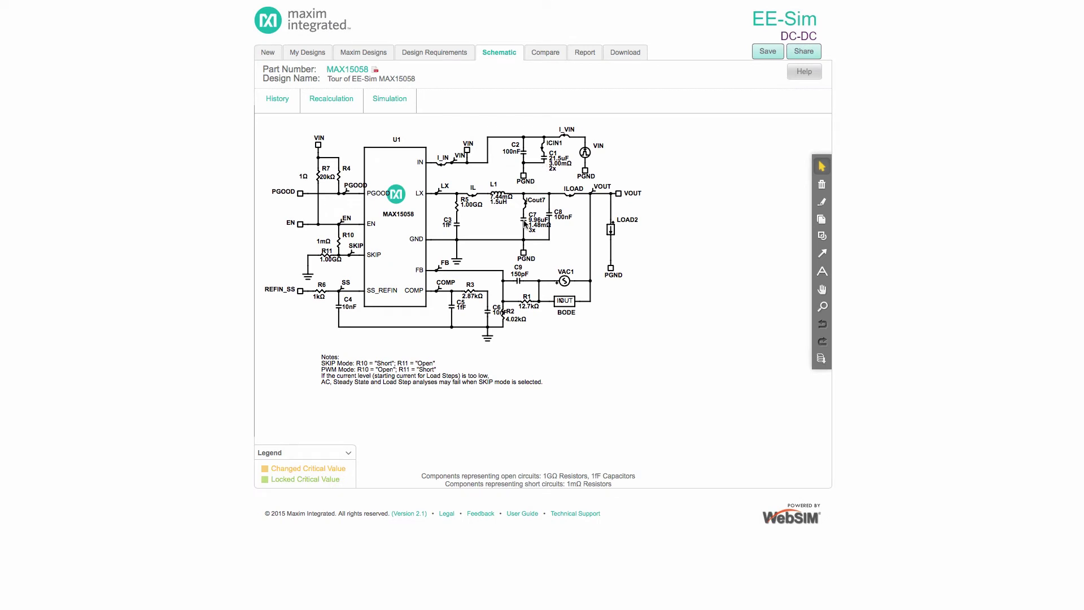
# Give inductor L1 a user-defined, locked inductance of 2.2 µH and recalculate the schematic.
pyautogui.doubleClick(500, 196)
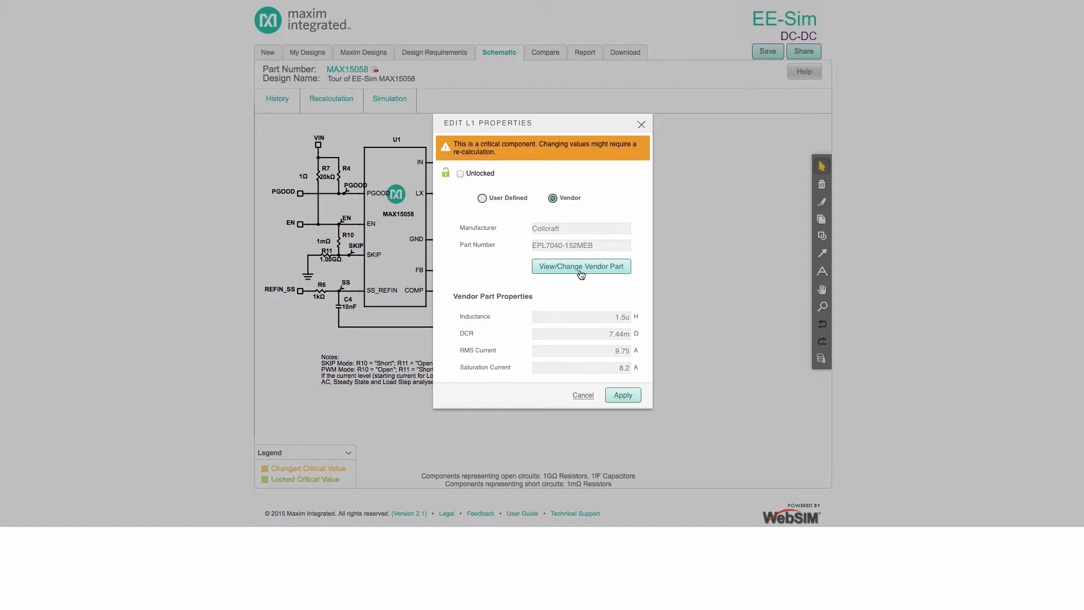
pyautogui.click(482, 199)
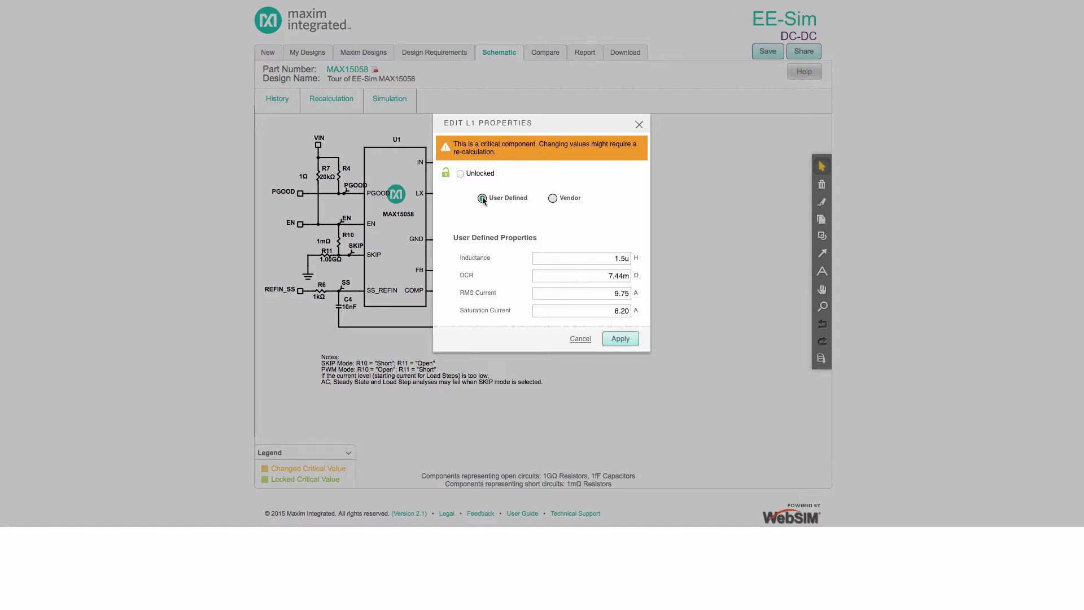
pyautogui.moveTo(614, 259); pyautogui.dragTo(622, 258)
pyautogui.write('2.2')
pyautogui.click(461, 174)
pyautogui.click(620, 339)
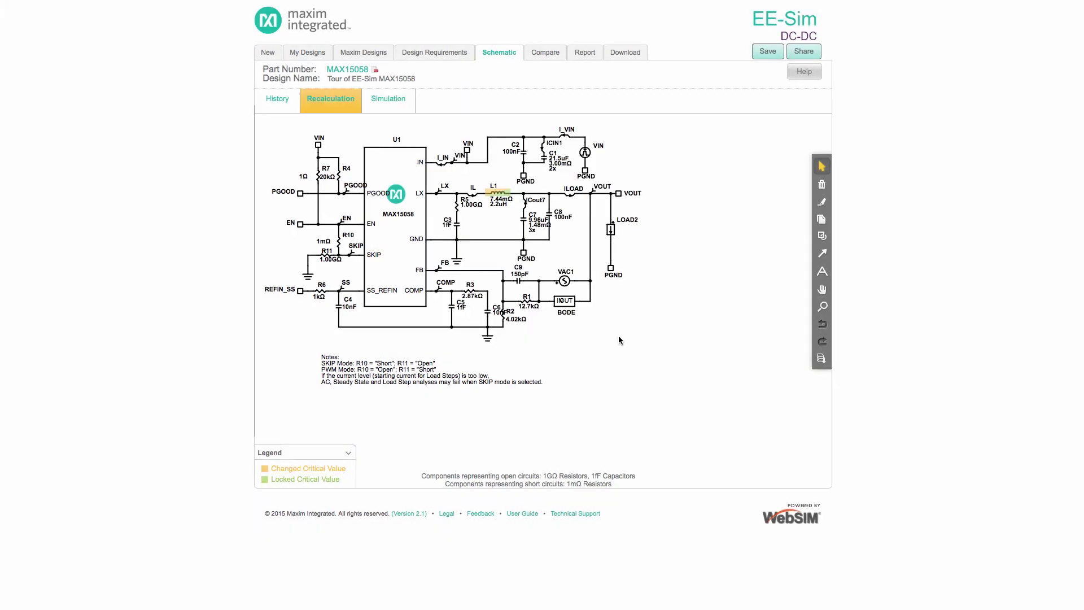
pyautogui.click(340, 110)
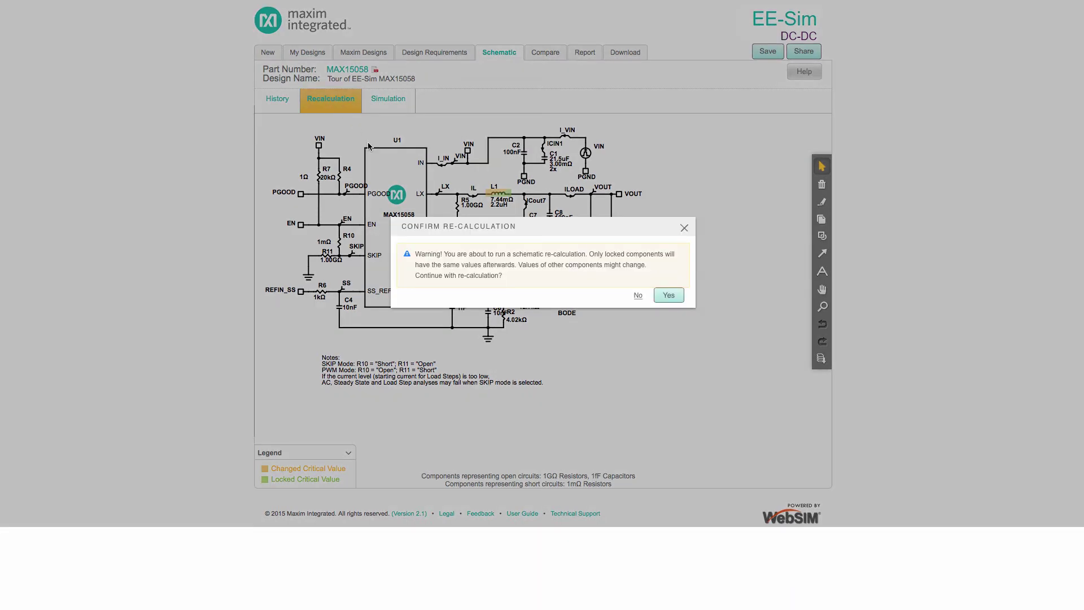
pyautogui.click(665, 296)
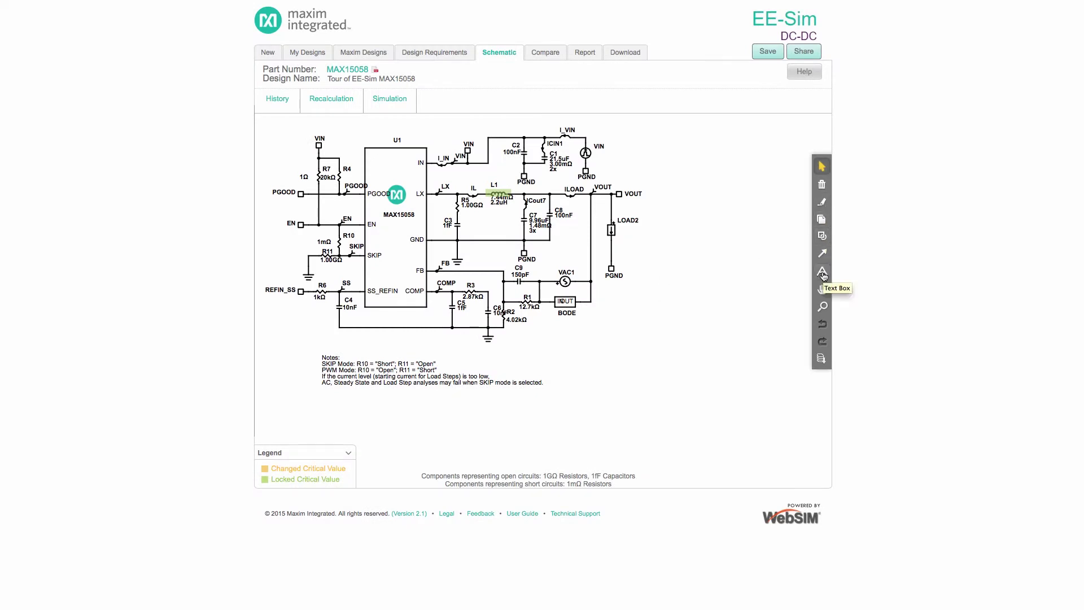
# Draw an annotation arrow from above the schematic down to input capacitor C1.
pyautogui.click(823, 255)
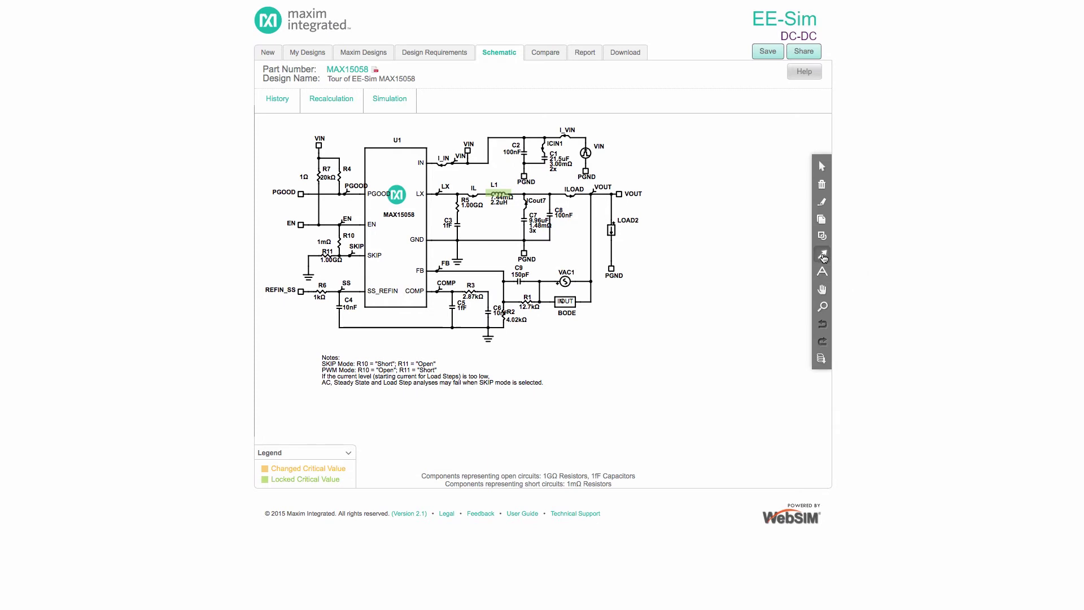
pyautogui.moveTo(519, 120); pyautogui.dragTo(538, 152)
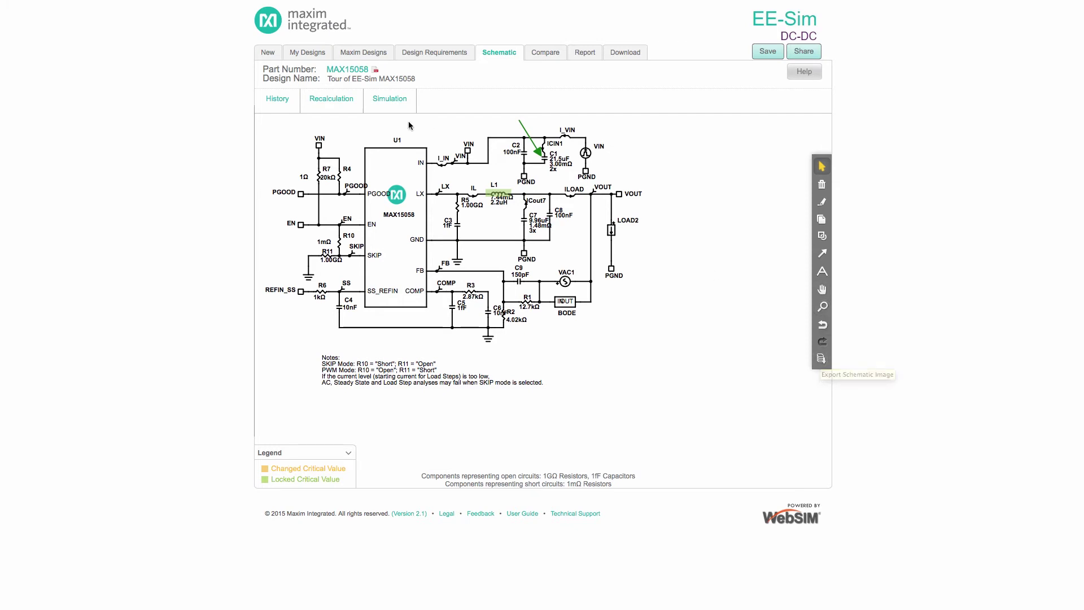
# Review the design history and expand the details of the version that changed C8 and L1.
pyautogui.click(285, 111)
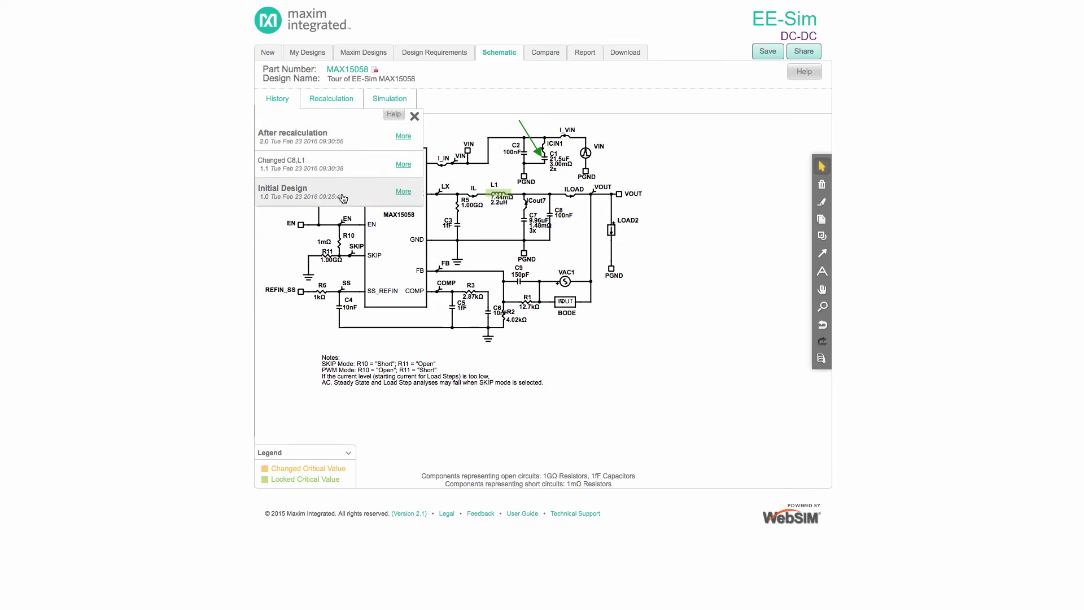
pyautogui.click(403, 165)
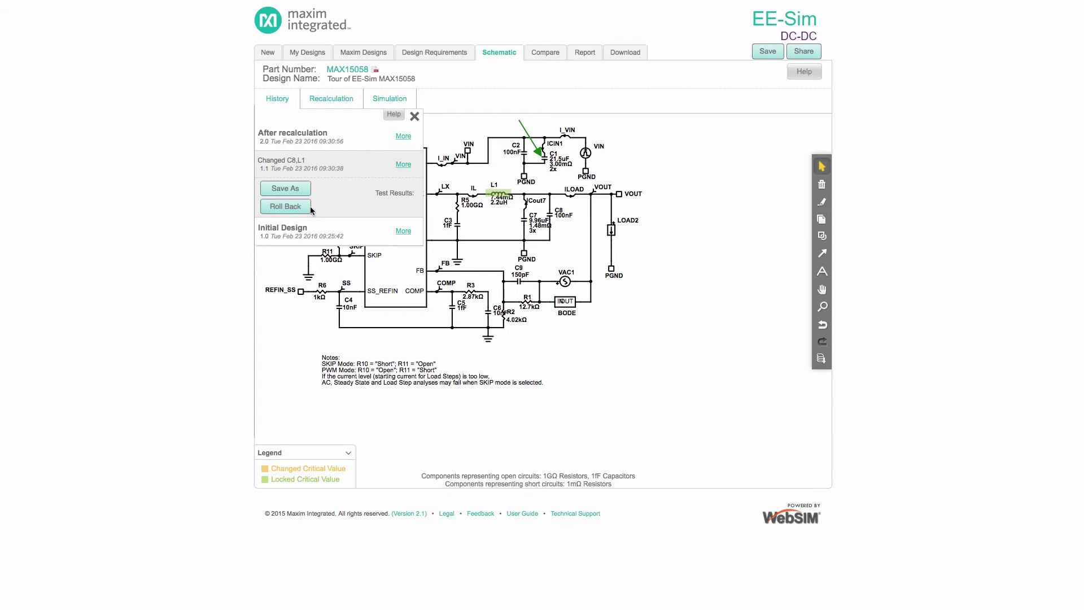
pyautogui.click(414, 117)
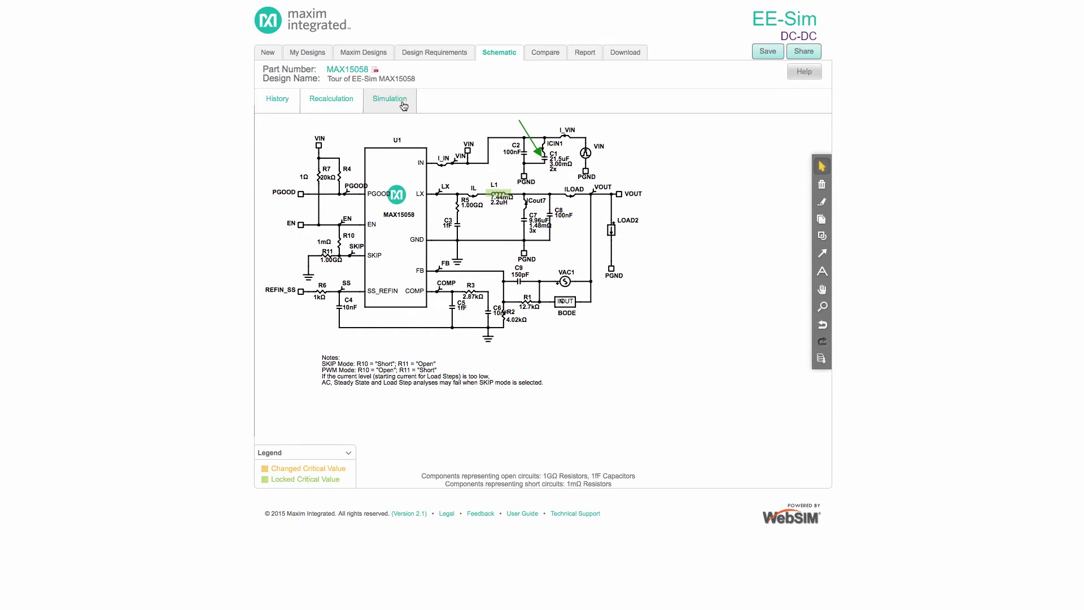
# Open the simulation setup and review the AC Loop, Steady State, Line Transient, Start Up and Efficiency settings.
pyautogui.click(399, 103)
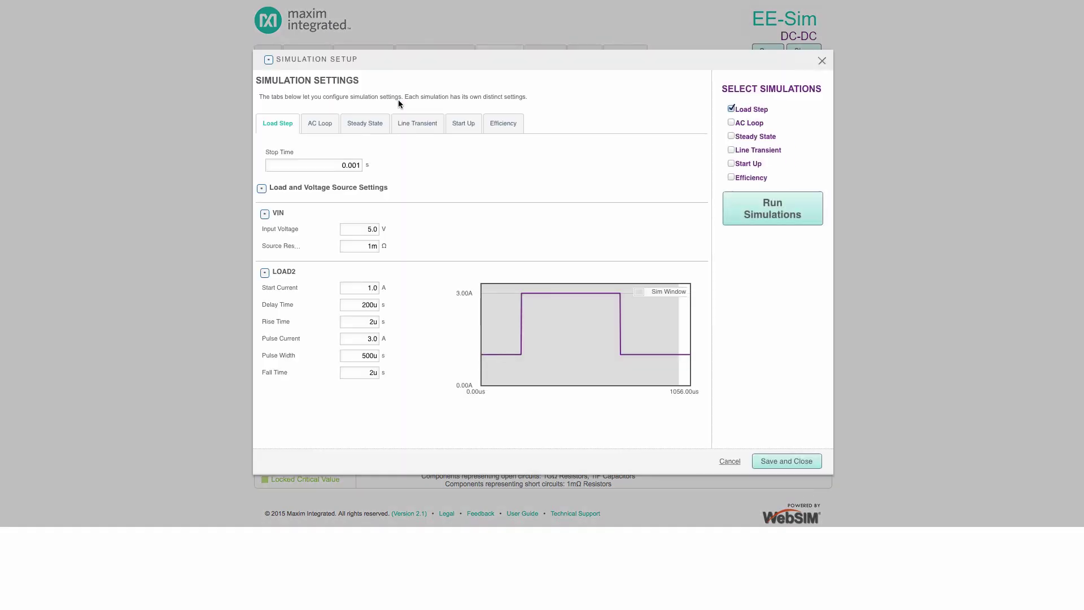
pyautogui.click(321, 125)
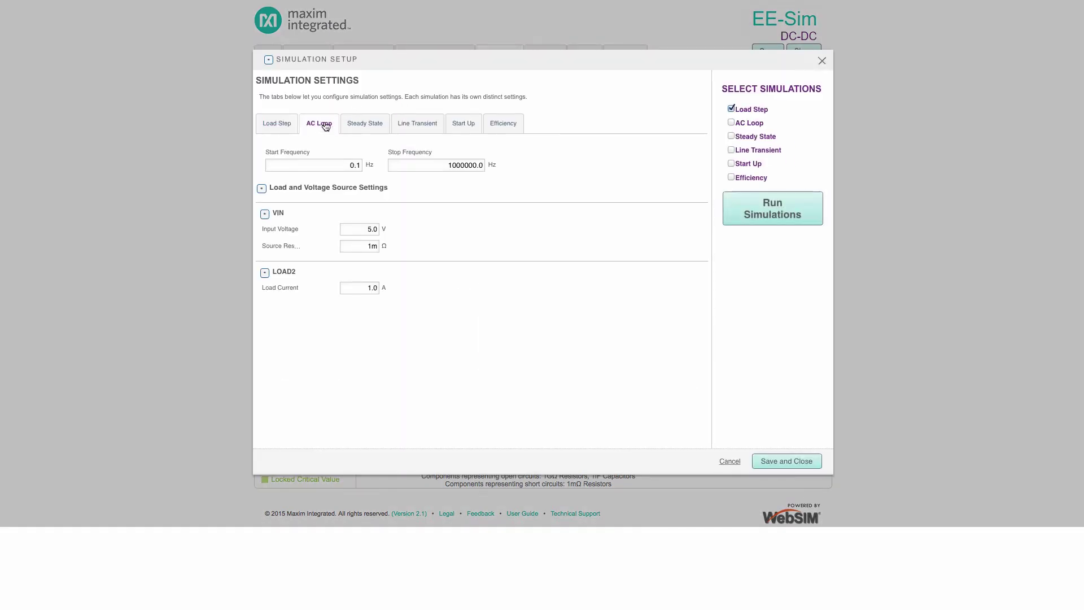
pyautogui.click(373, 126)
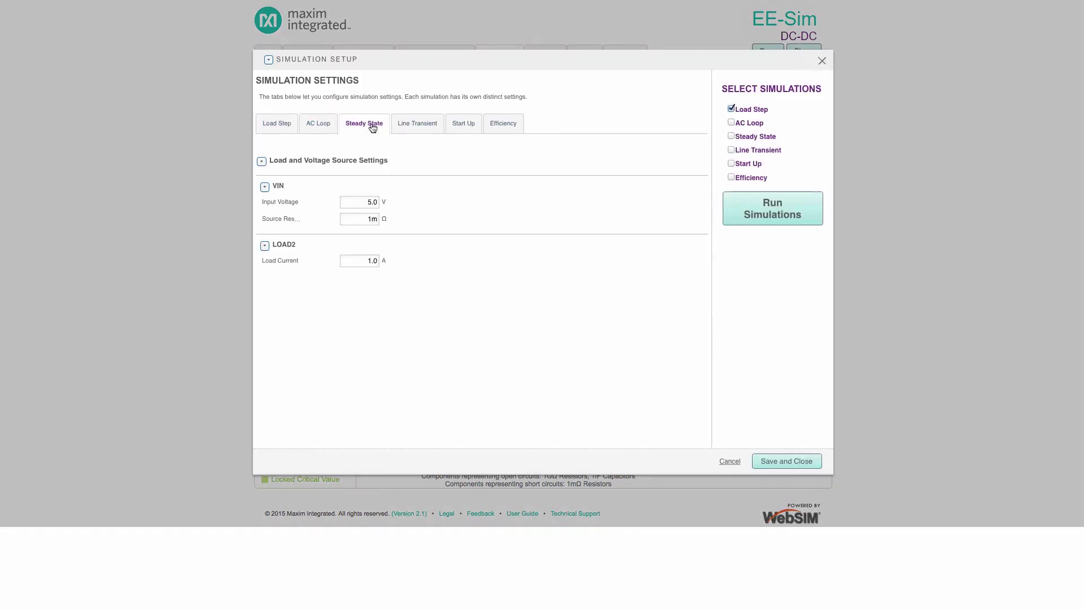
pyautogui.click(414, 129)
pyautogui.click(467, 130)
pyautogui.click(495, 124)
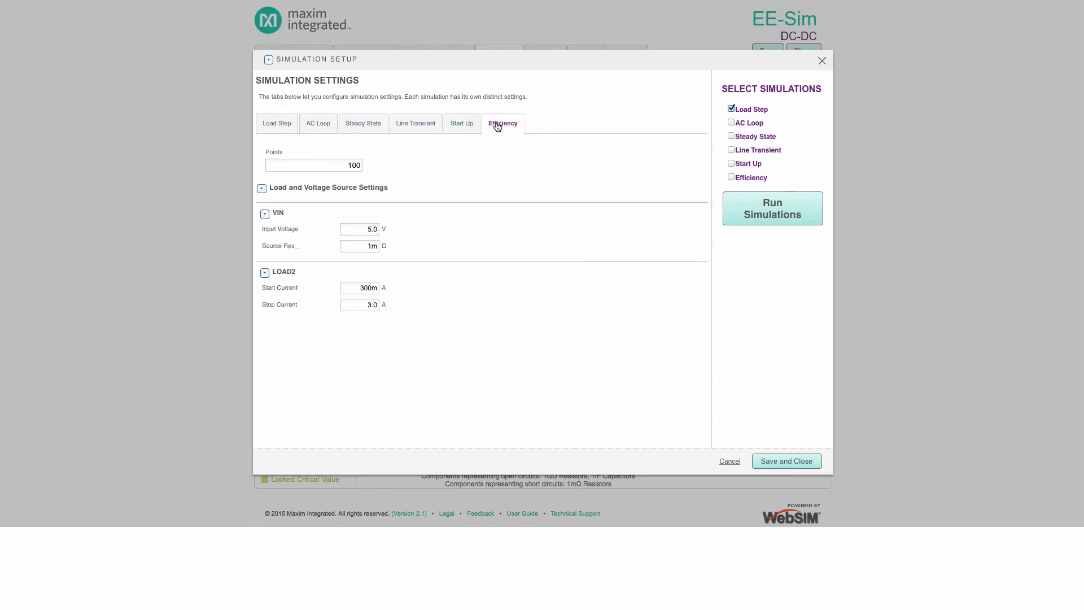
# In the Load Step settings, set the LOAD2 start current to 0.5 A and the delay time to 50u s.
pyautogui.click(286, 126)
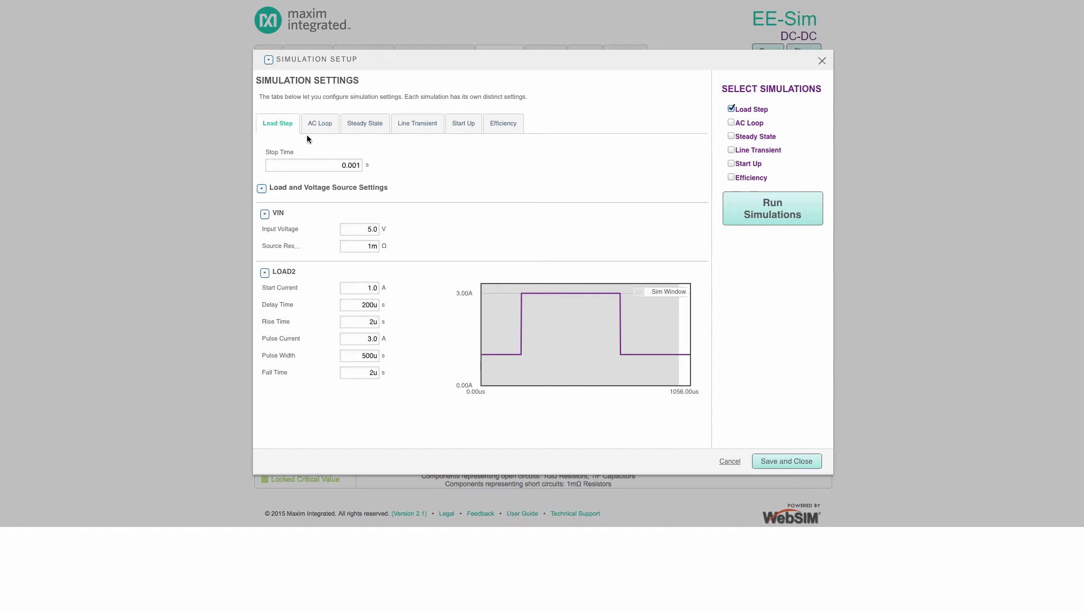
pyautogui.doubleClick(369, 290)
pyautogui.write('0.5')
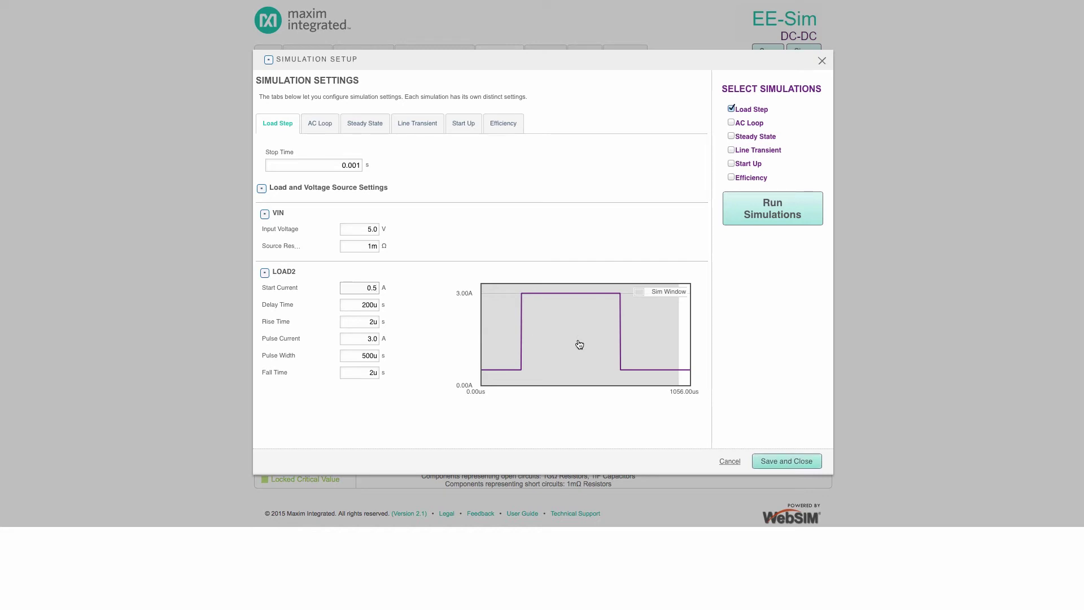
pyautogui.moveTo(362, 305); pyautogui.dragTo(371, 305)
pyautogui.write('50')
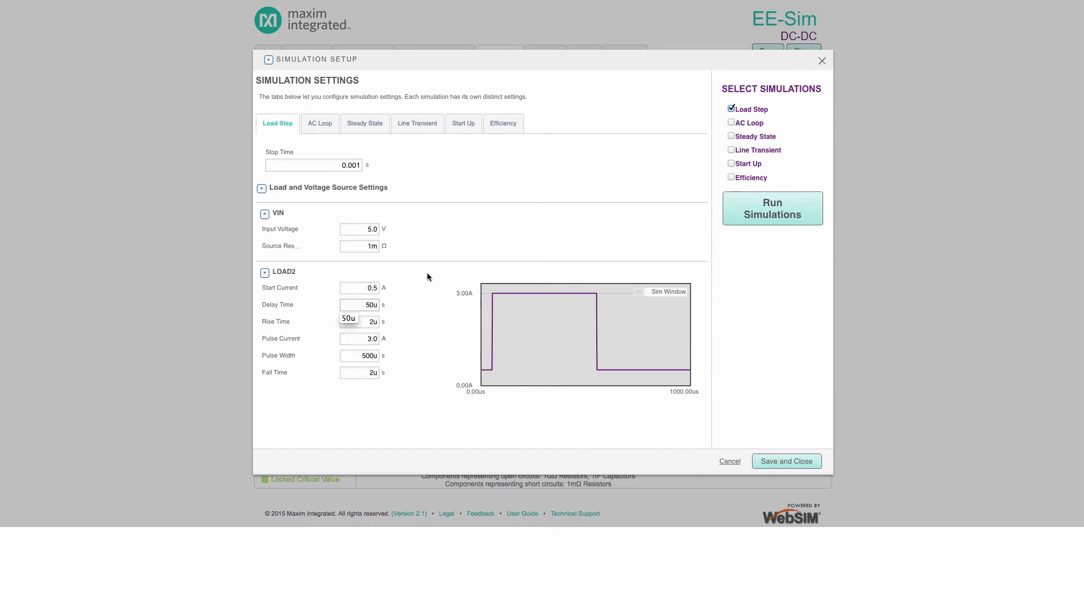
# Add AC Loop and Efficiency to the selected Load Step simulation and run the simulations.
pyautogui.click(732, 122)
pyautogui.click(732, 177)
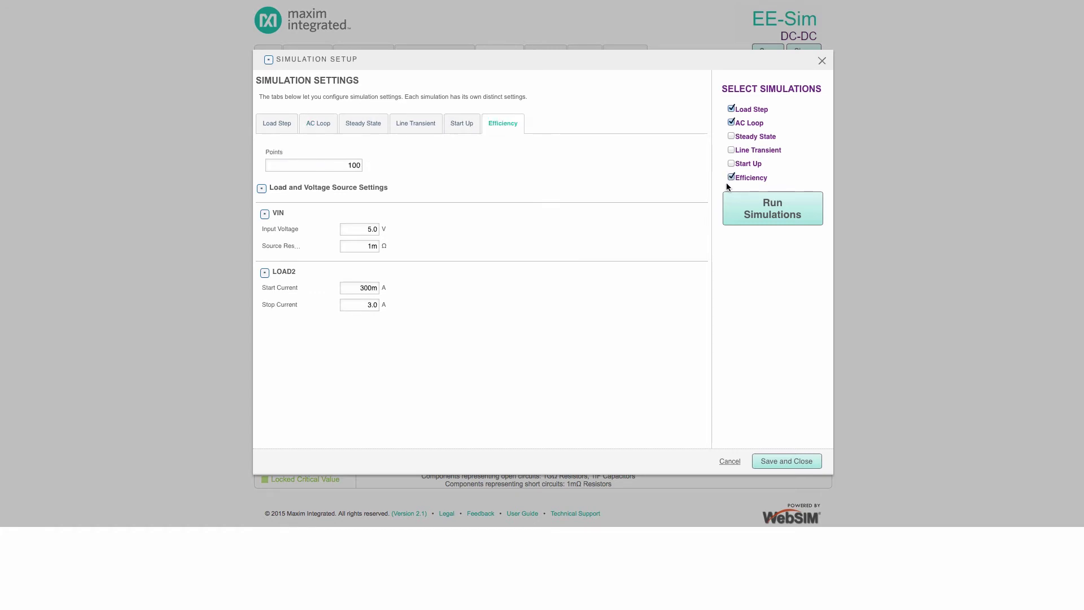
pyautogui.click(734, 197)
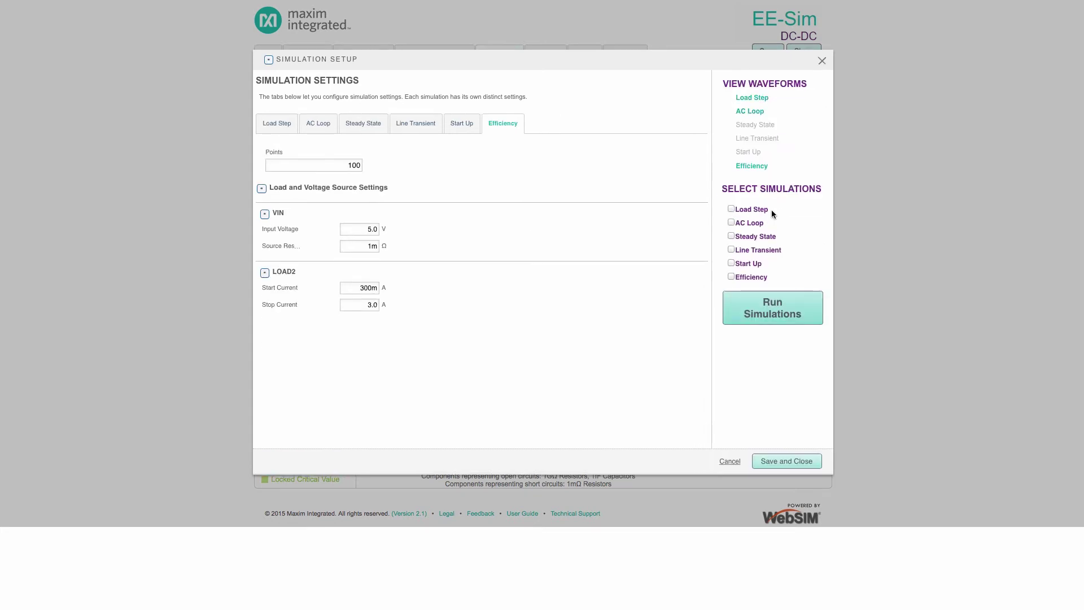
# View the Load Step waveforms for input, IC, switching and output, zooming the output graph to about 497–630 µs.
pyautogui.click(768, 102)
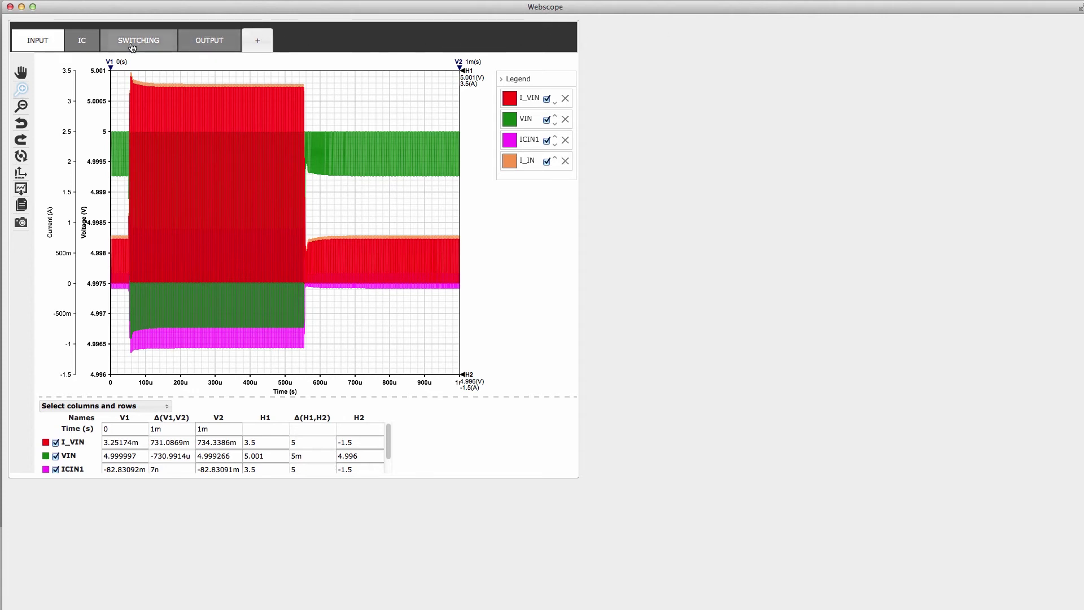
pyautogui.click(78, 40)
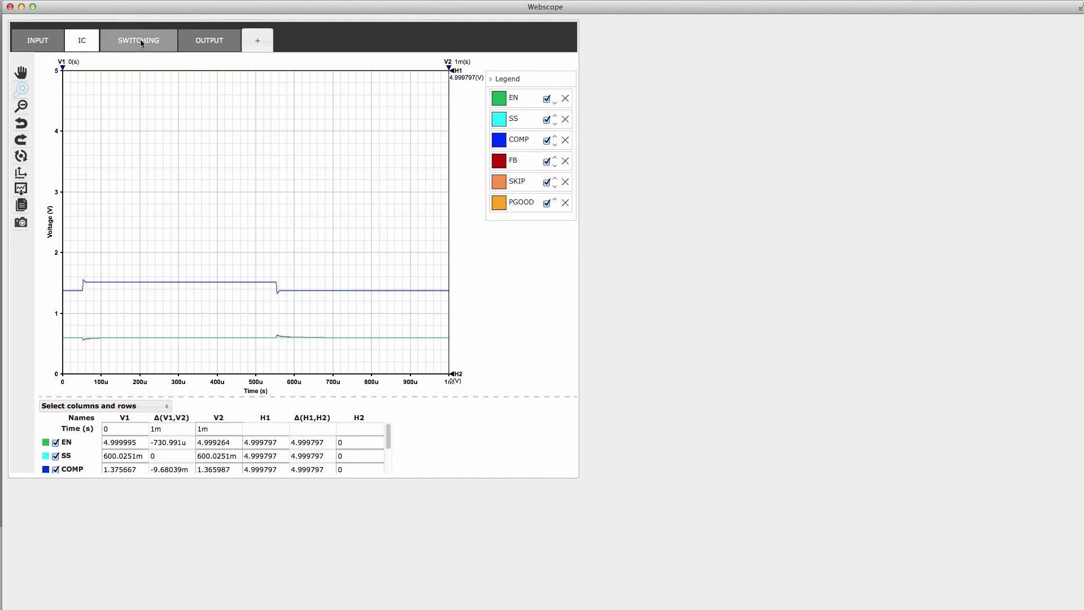
pyautogui.click(141, 40)
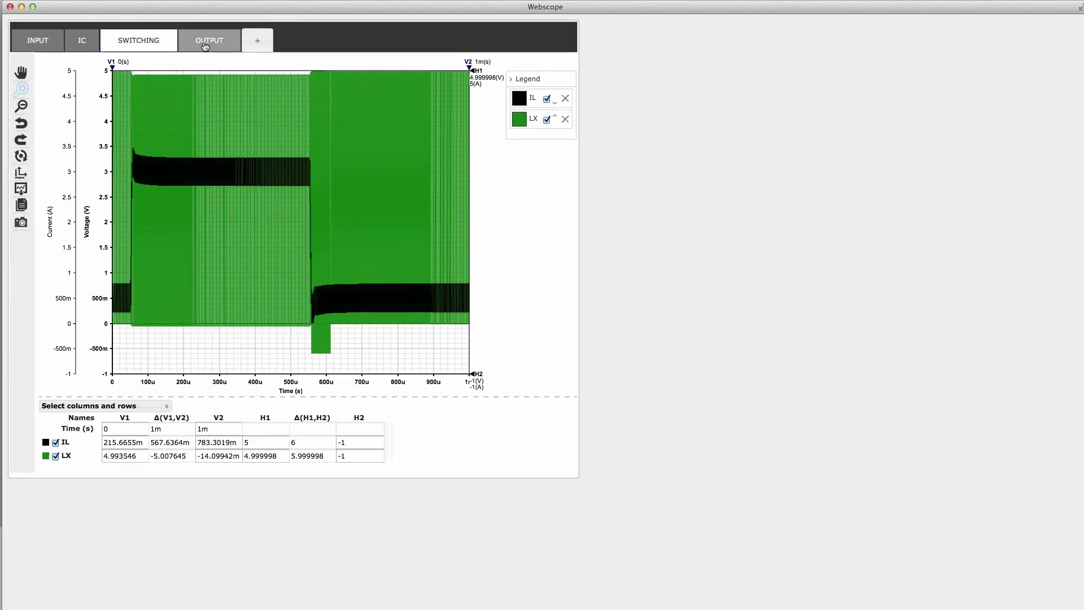
pyautogui.click(209, 40)
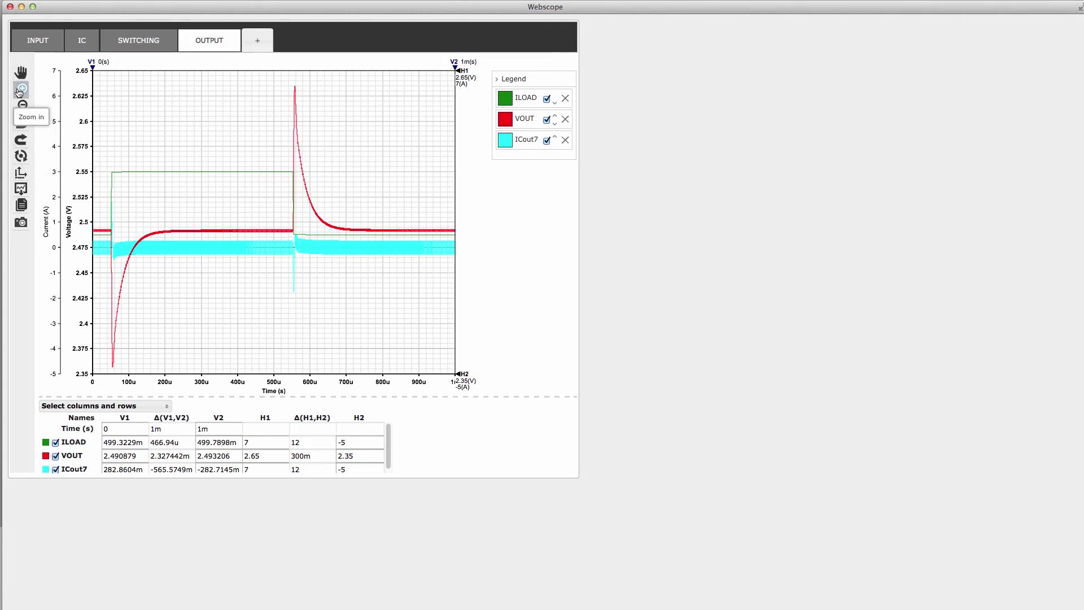
pyautogui.moveTo(274, 82); pyautogui.dragTo(320, 304)
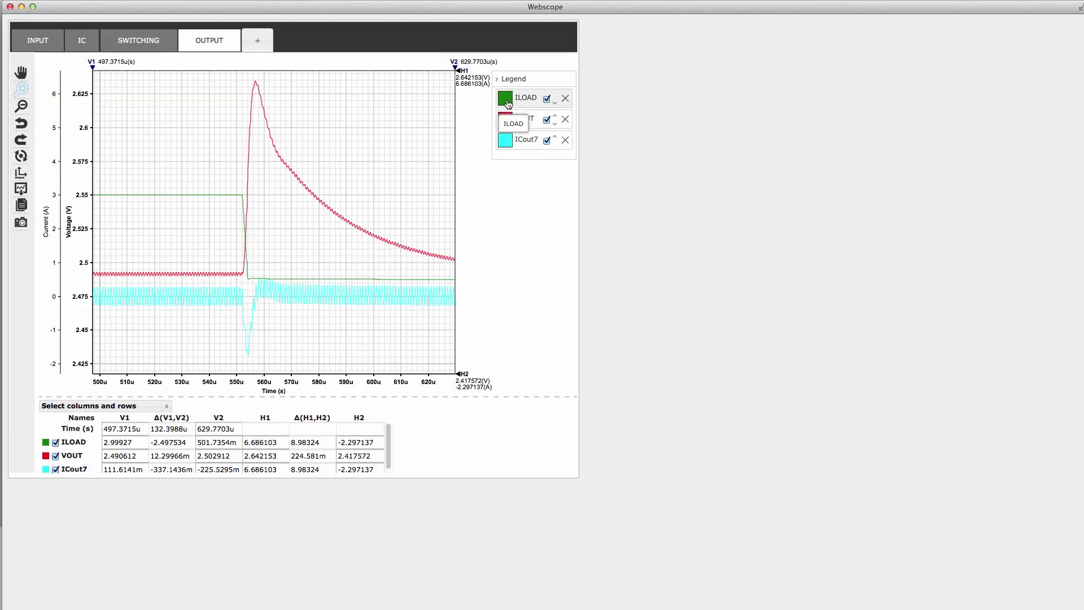
# Recolour the ILOAD trace purple, and hide the ICout7 waveform briefly before showing it again.
pyautogui.click(505, 100)
pyautogui.click(608, 125)
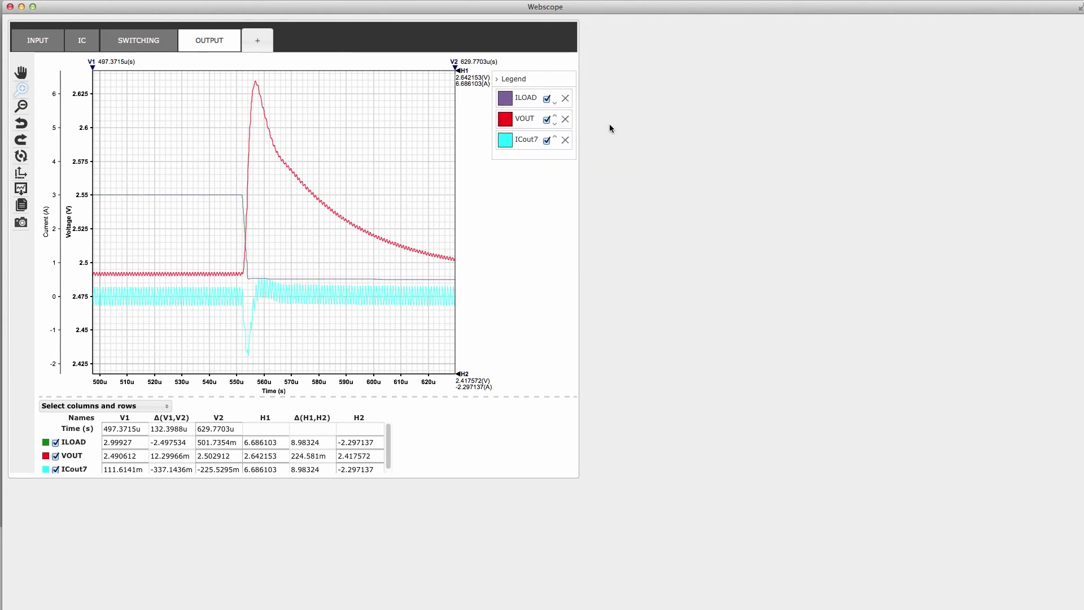
pyautogui.click(547, 140)
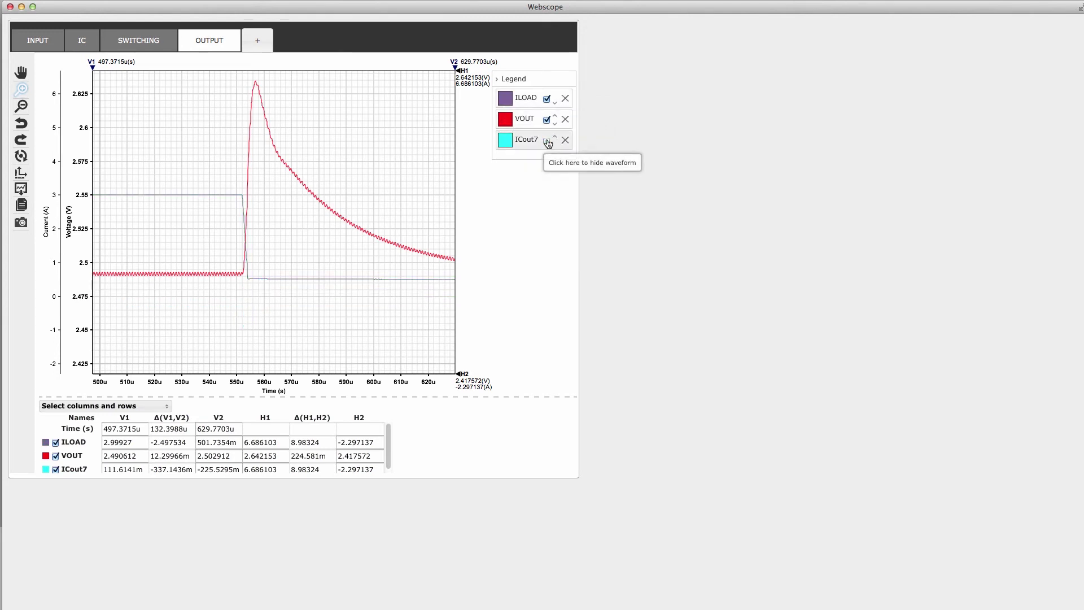
pyautogui.click(547, 141)
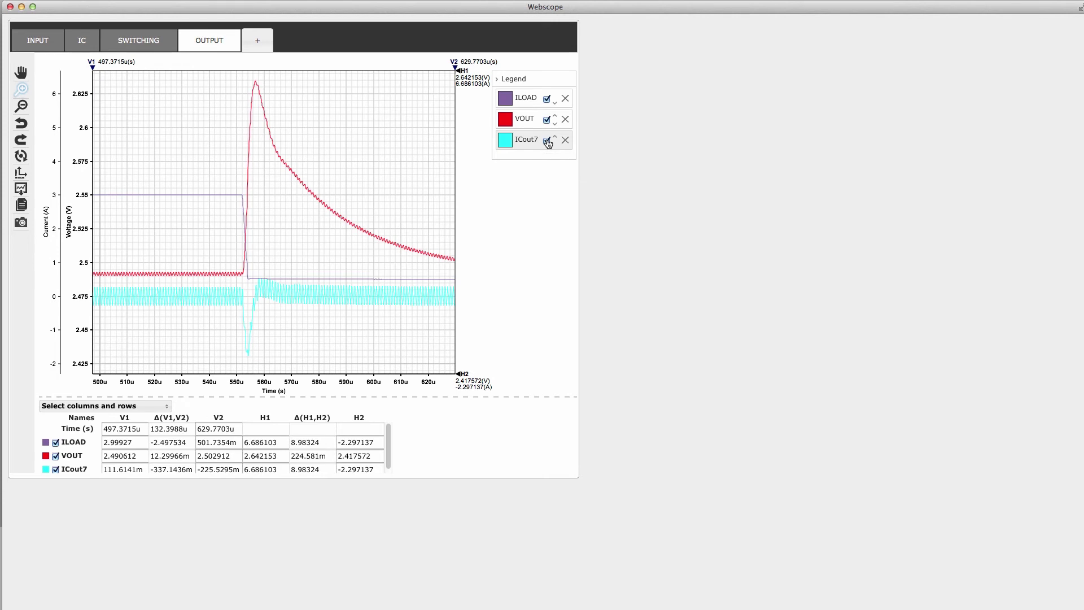
# Place cursor V1 on the VOUT peak at about 557 µs, H1 at about 2.634 V and H2 at about 2.43 V.
pyautogui.moveTo(93, 68); pyautogui.dragTo(255, 68)
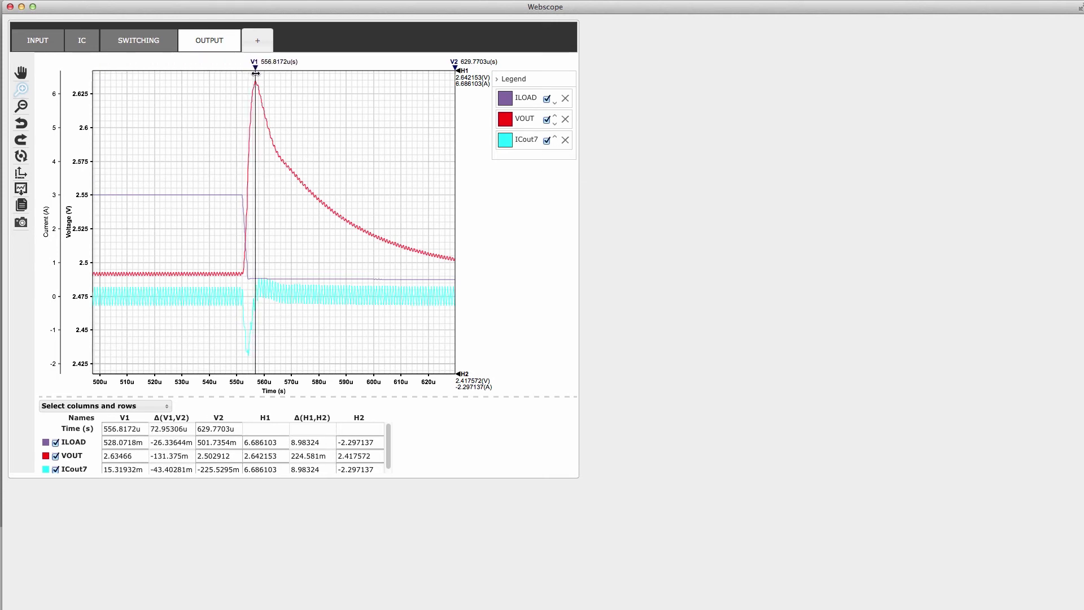
pyautogui.moveTo(458, 71); pyautogui.dragTo(458, 82)
pyautogui.moveTo(461, 374); pyautogui.dragTo(470, 357)
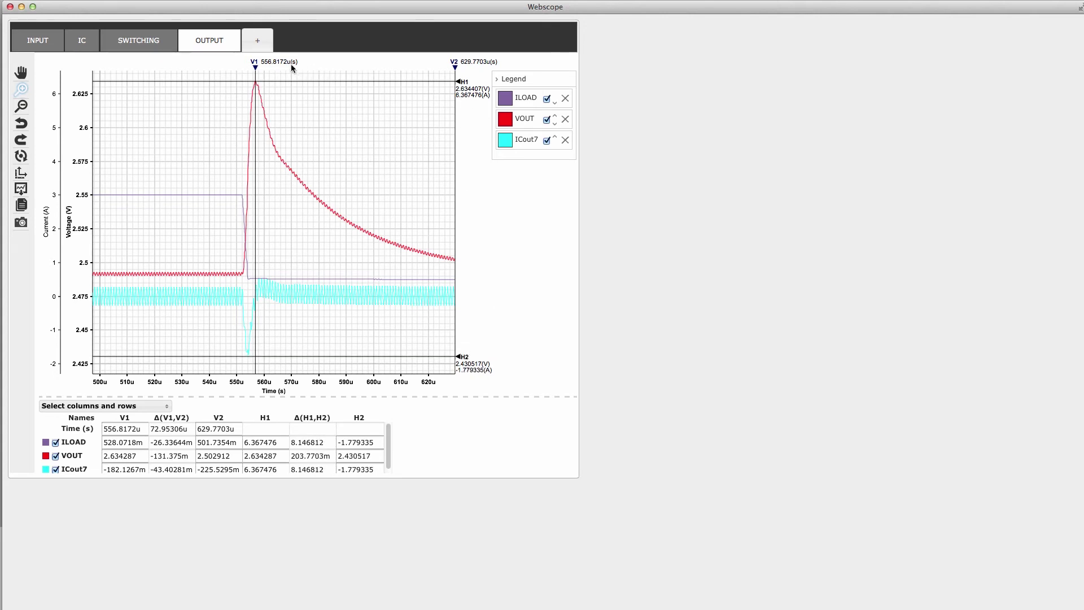
pyautogui.rightClick(321, 116)
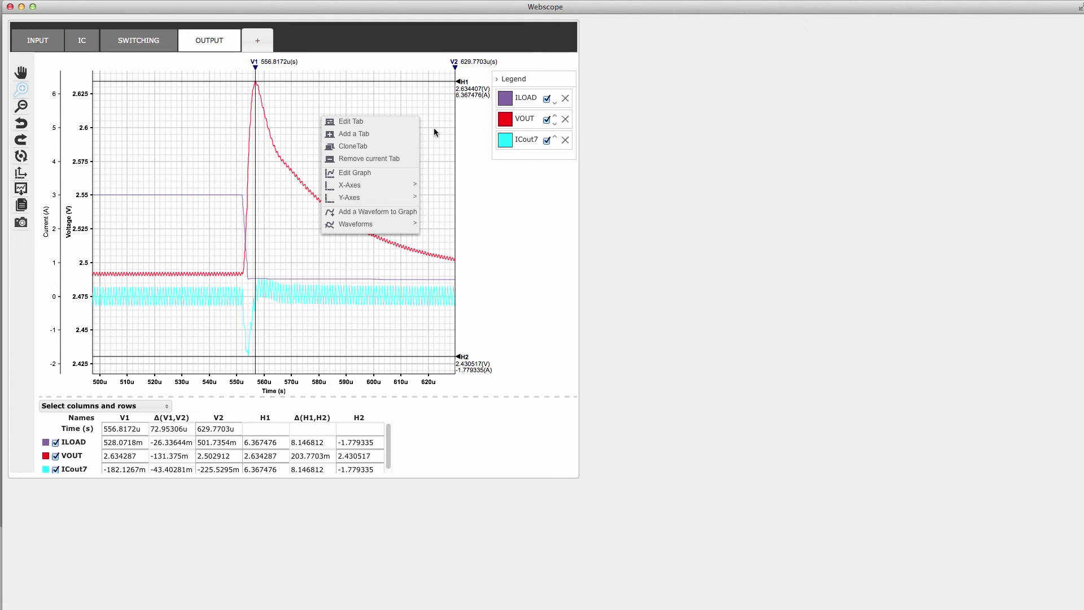
pyautogui.click(434, 127)
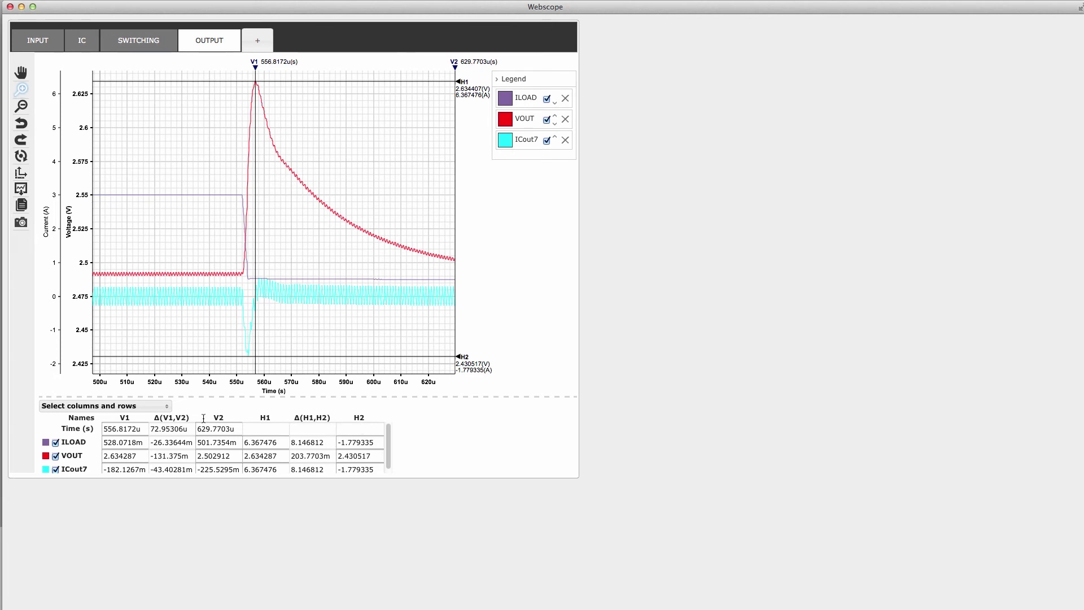
# Add the RMS measurement as a column in the output waveforms' measurement table.
pyautogui.click(168, 407)
pyautogui.scroll(-5, 169, 348)
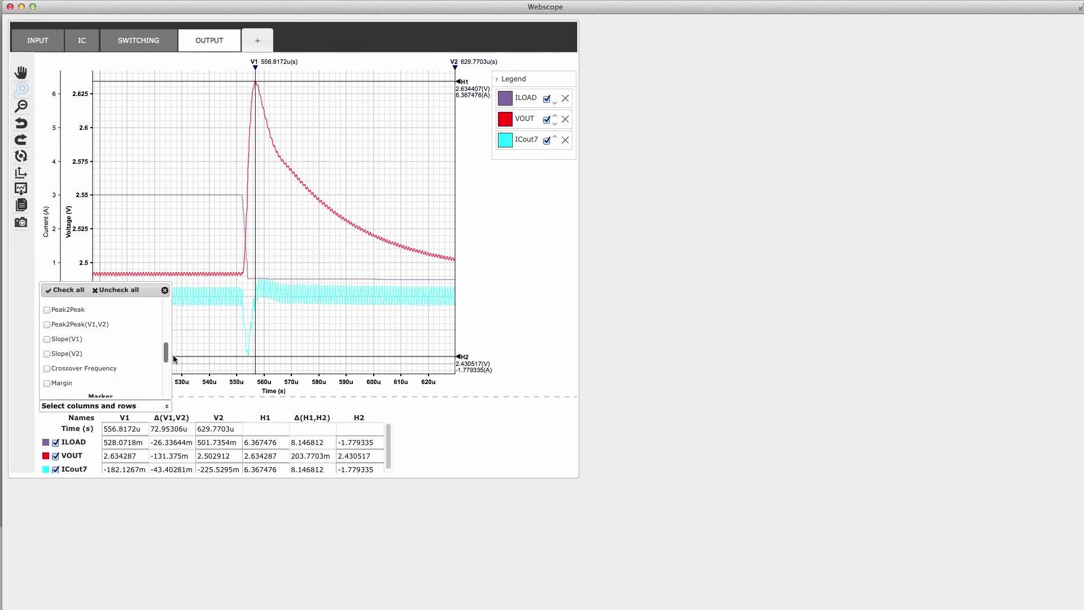
pyautogui.scroll(5, 178, 344)
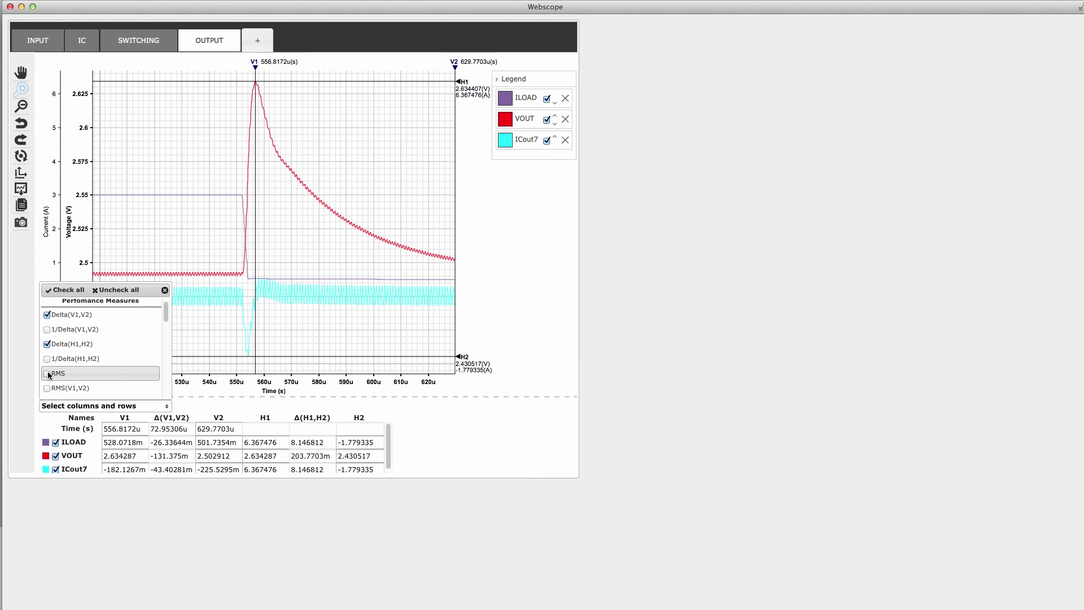
pyautogui.click(46, 374)
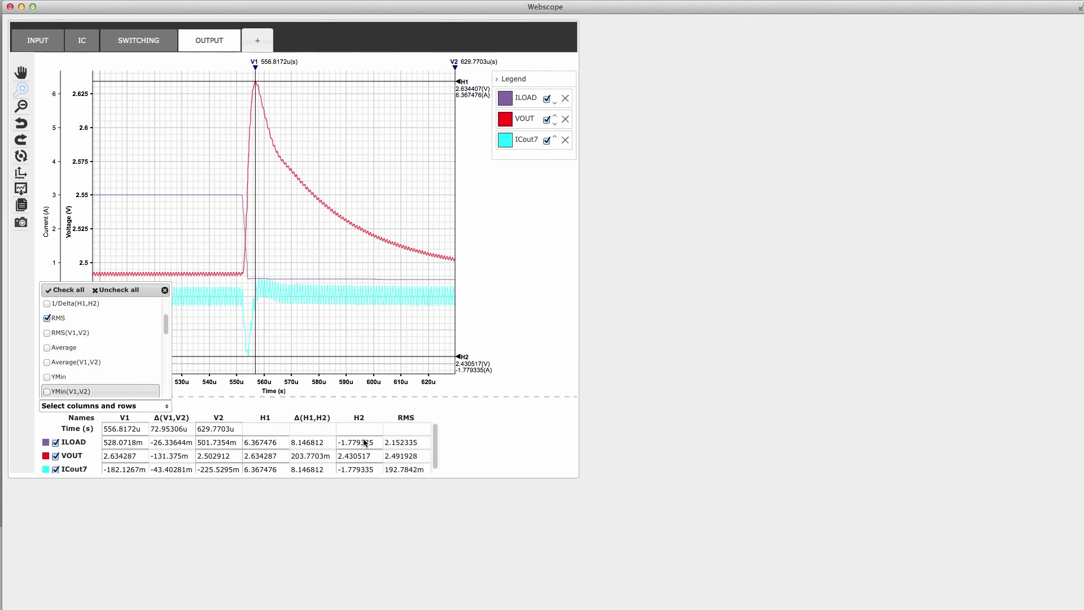
pyautogui.click(451, 456)
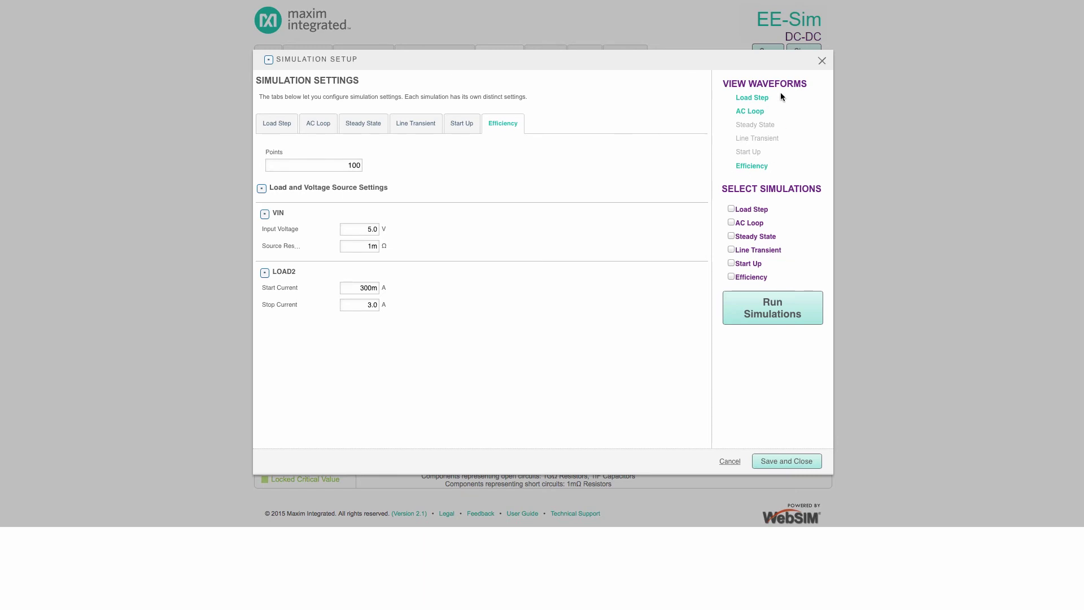
# Leave the simulation setup and check the design history for the test results stored with the After recalculation version.
pyautogui.click(822, 61)
pyautogui.click(274, 101)
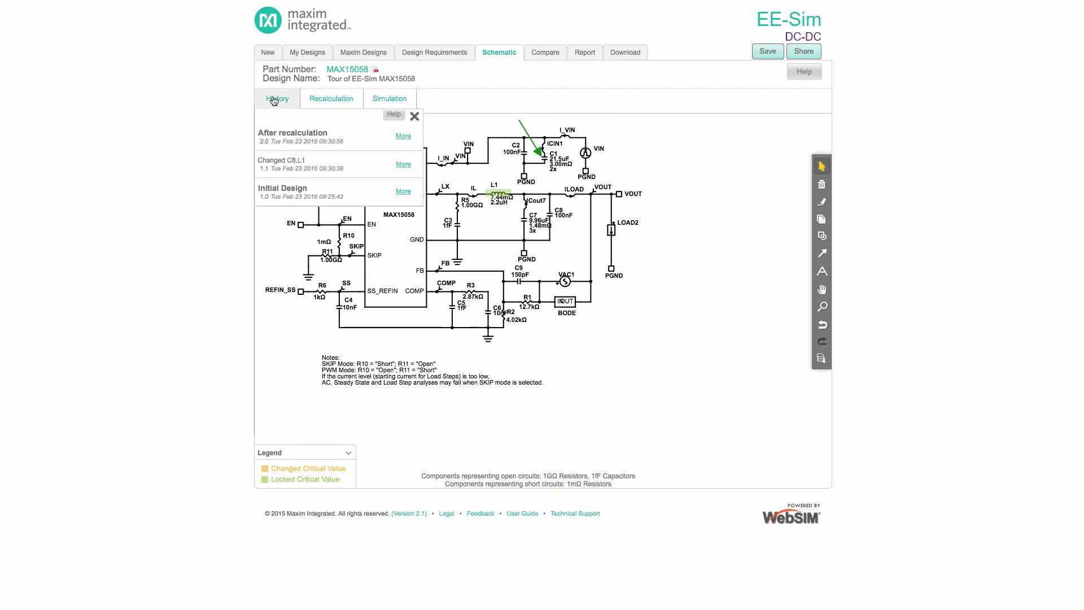
pyautogui.click(403, 136)
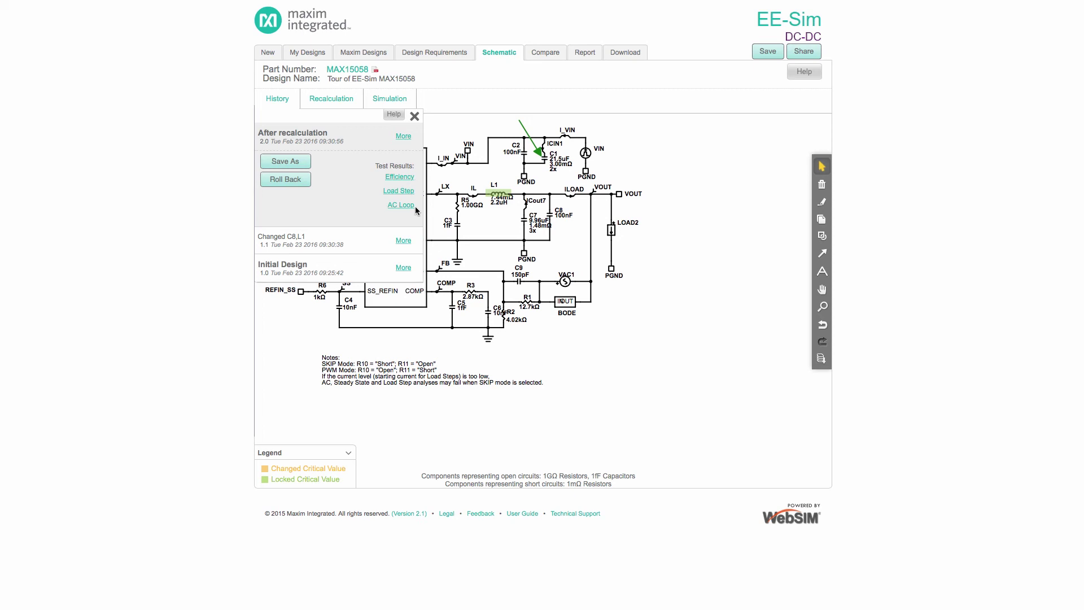
pyautogui.click(414, 116)
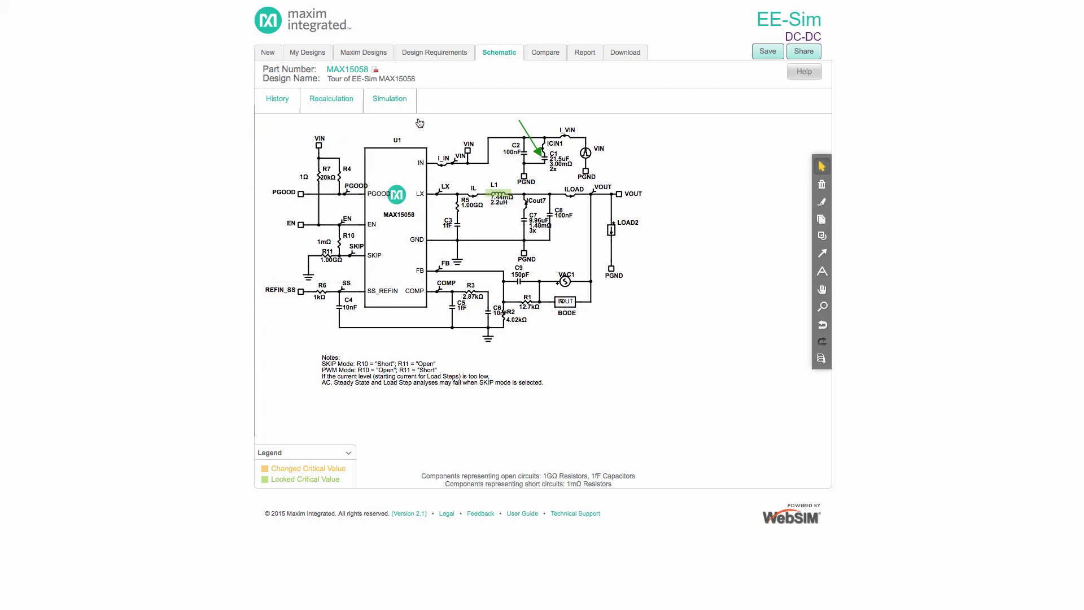
# Compare After recalculation 2.0 with Initial Design 1.0, listing all items instead of only the differences.
pyautogui.click(552, 54)
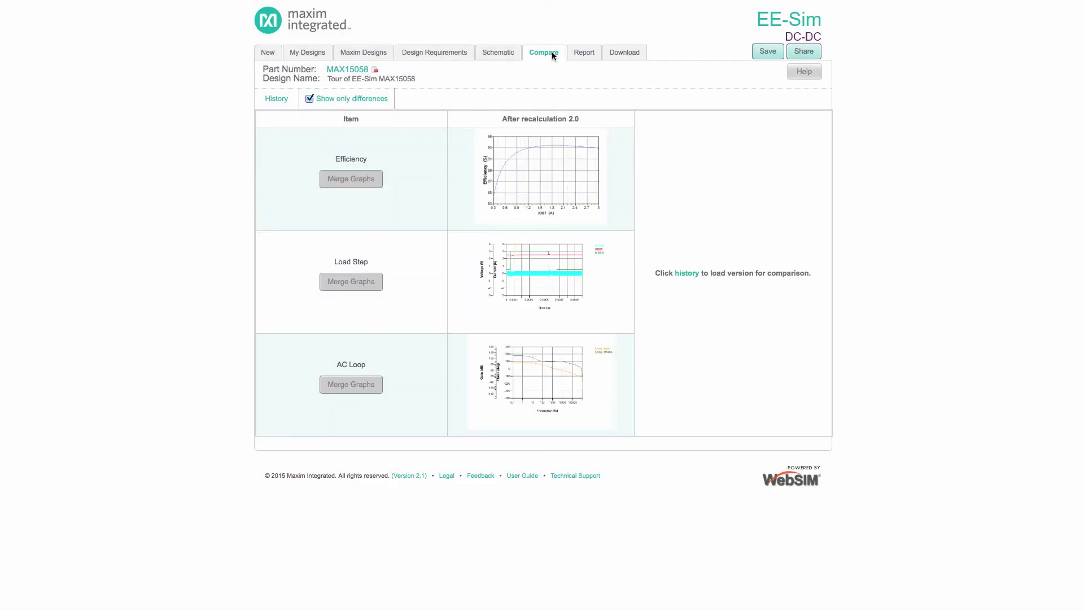
pyautogui.click(276, 99)
pyautogui.click(395, 168)
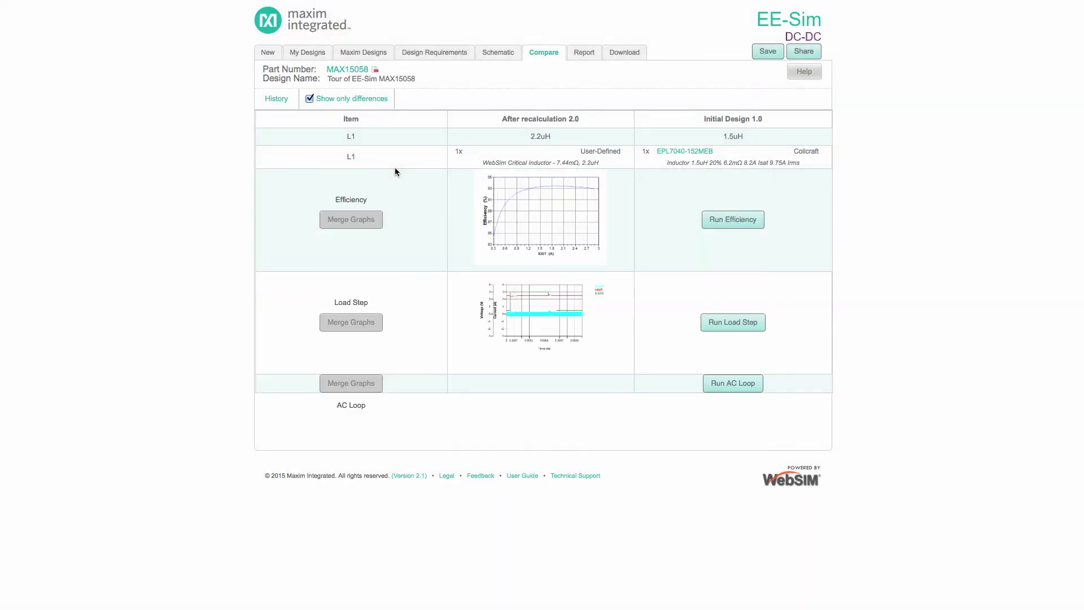
pyautogui.click(310, 100)
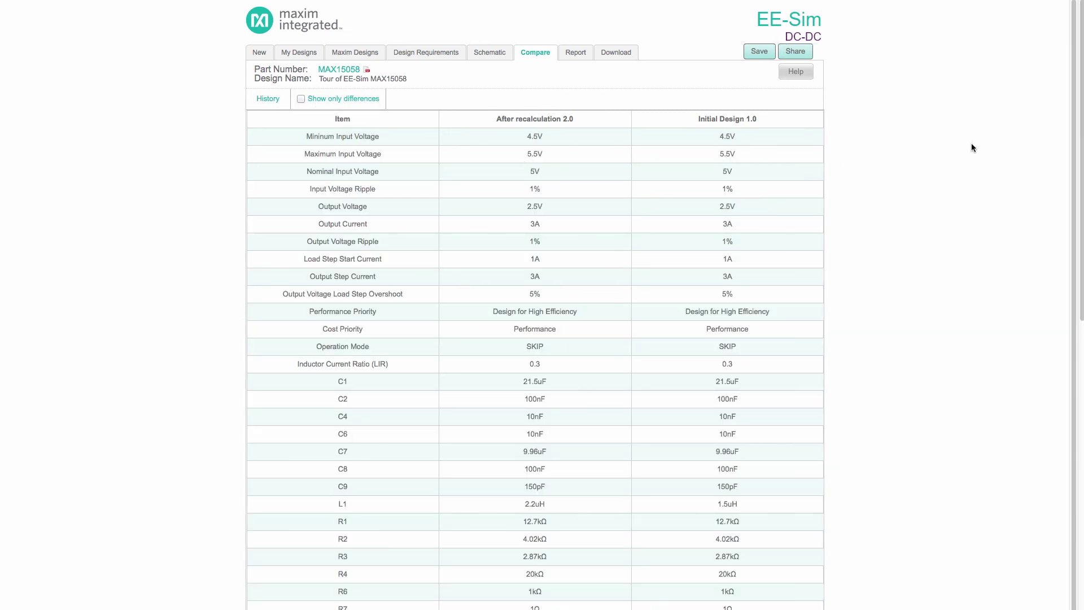
# Examine the full comparison table and view the Load Step simulation graph of After recalculation 2.0.
pyautogui.scroll(-1, 971, 144)
pyautogui.scroll(-20, 1072, 266)
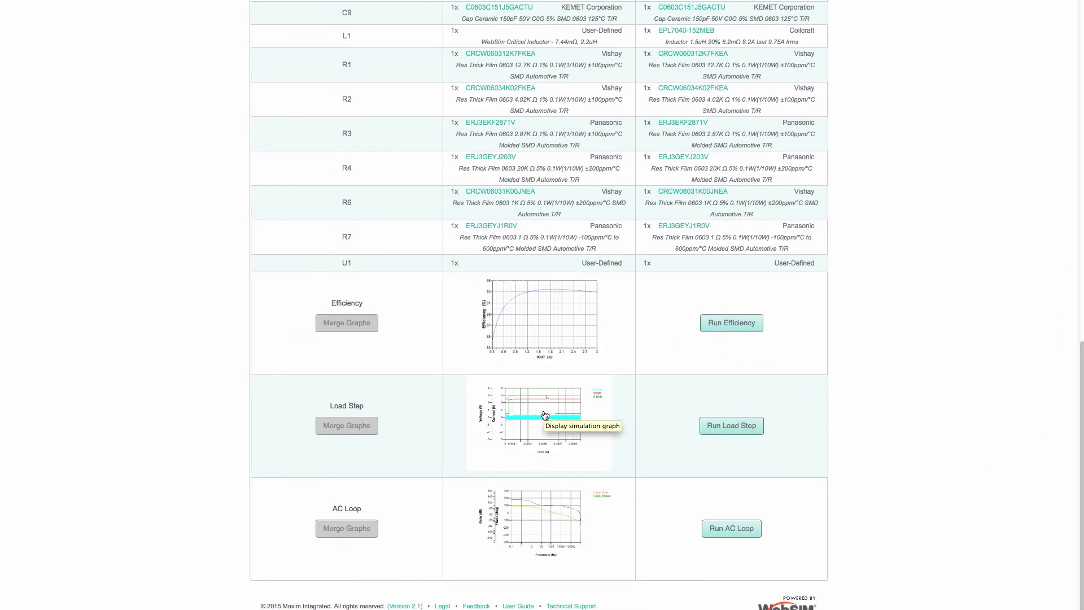
pyautogui.click(512, 433)
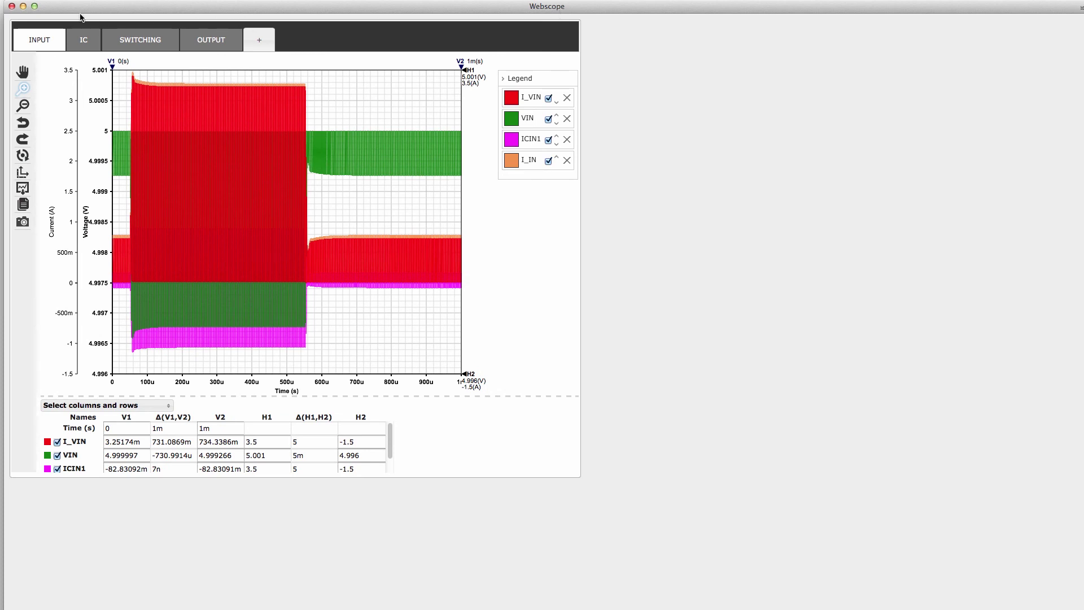
pyautogui.click(11, 7)
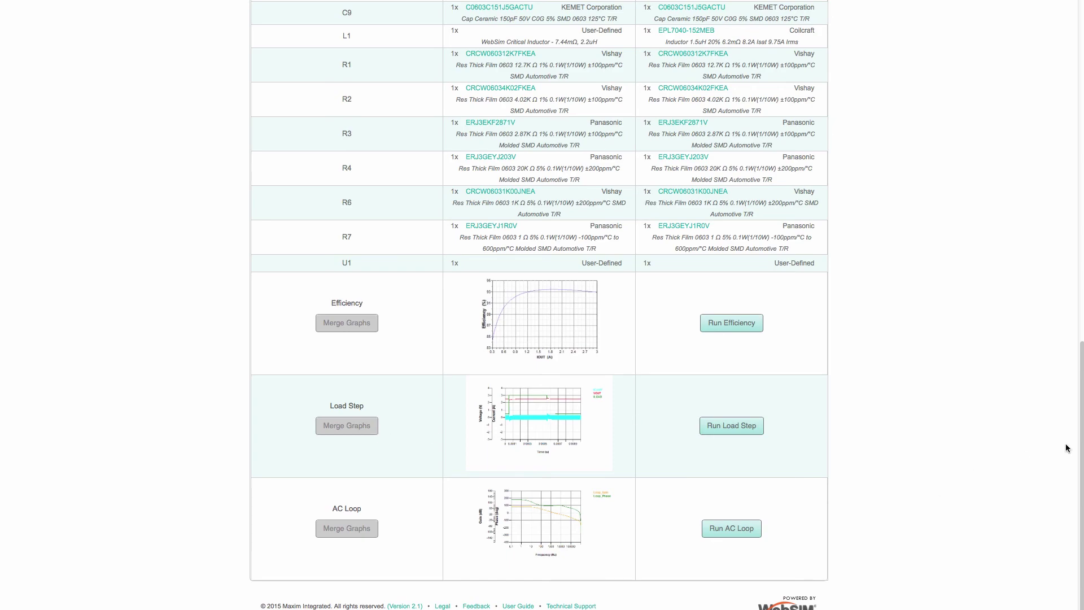
pyautogui.scroll(15, 1062, 448)
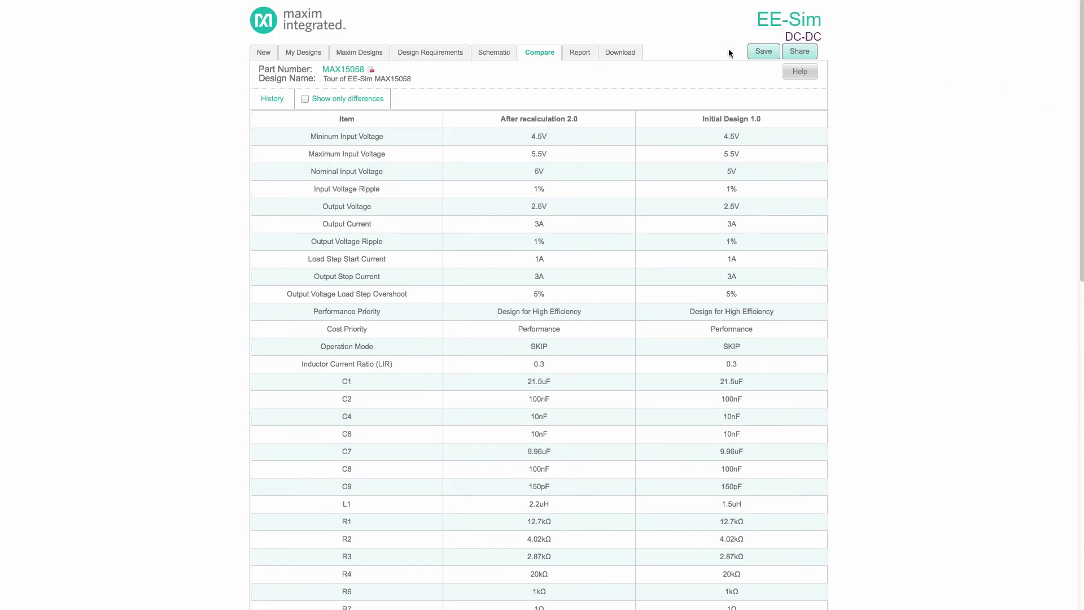
# In the report for After recalculation 2.0, exclude the Design Requirements and the Load Step IC and SWITCHING graphs.
pyautogui.click(582, 53)
pyautogui.click(780, 272)
pyautogui.scroll(-20, 1056, 259)
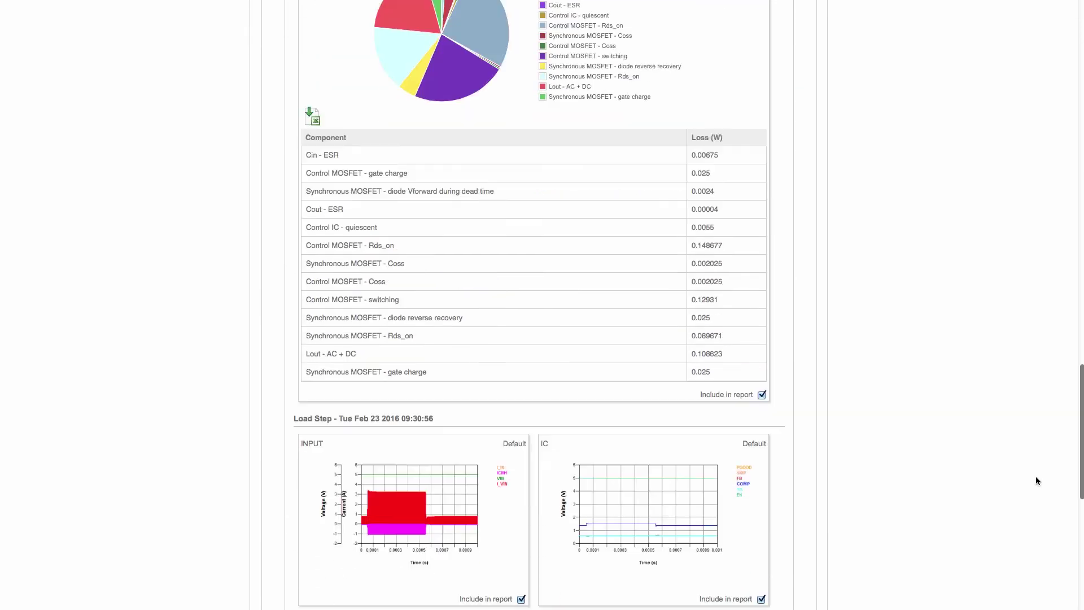
pyautogui.scroll(-5, 1037, 462)
pyautogui.click(761, 392)
pyautogui.click(522, 573)
pyautogui.scroll(-6, 1069, 576)
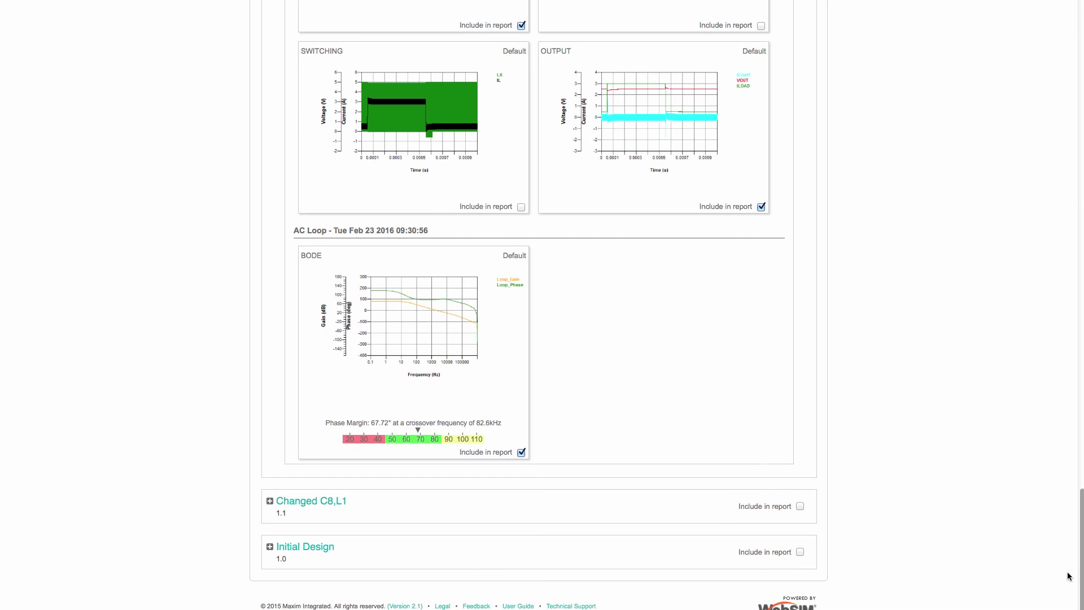
# Expand the Changed C8,L1 version in the report to view the sections available for inclusion.
pyautogui.click(270, 500)
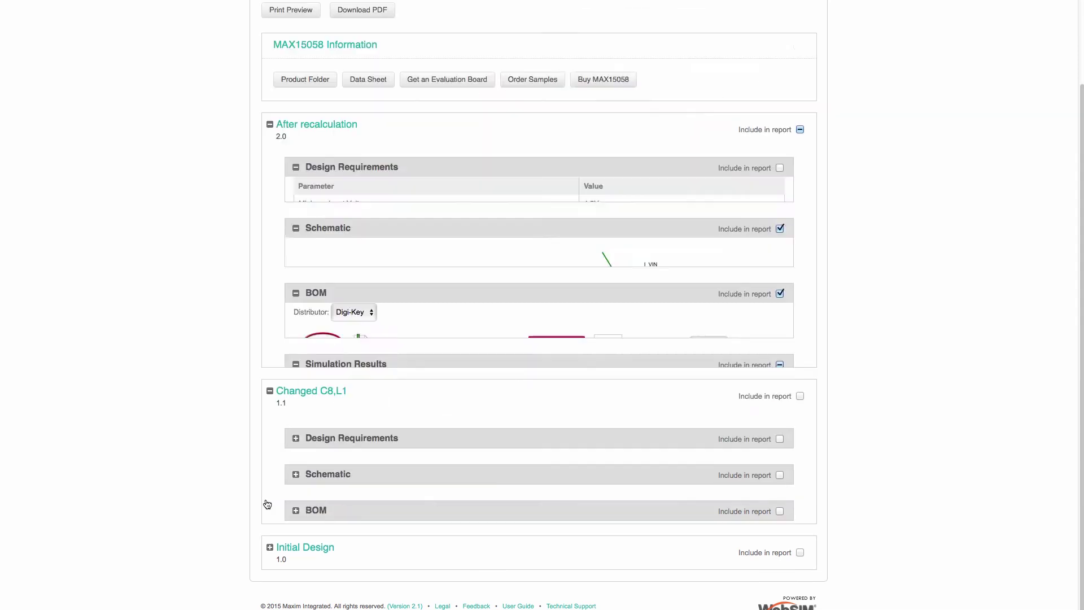
pyautogui.click(296, 315)
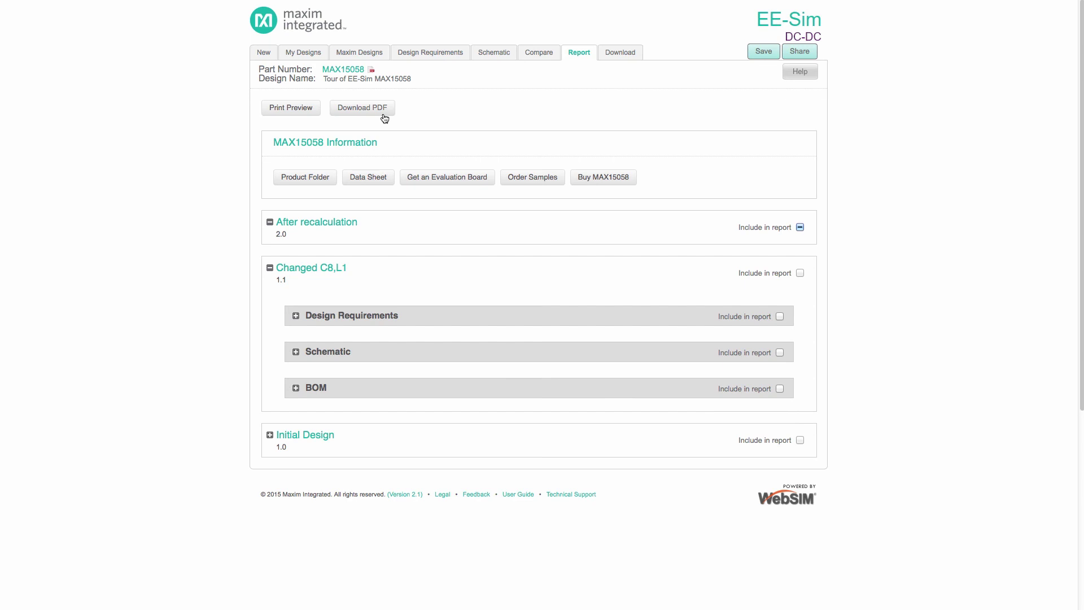
# View the schematic download's analysis choices for the EE-Sim OASIS simulator, select AC Loop, and close them without downloading.
pyautogui.click(616, 55)
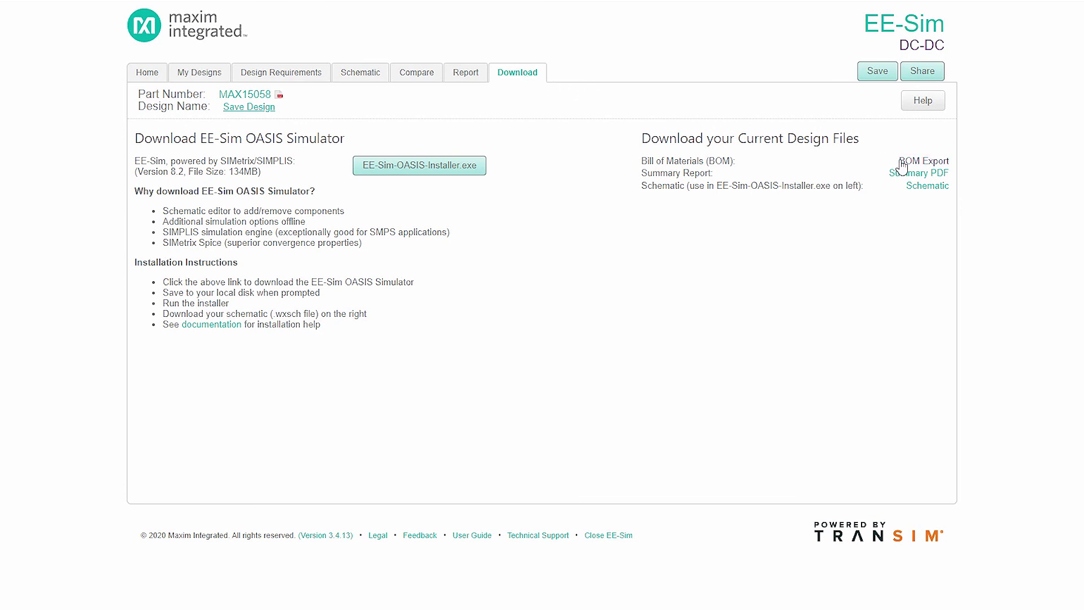
pyautogui.click(924, 187)
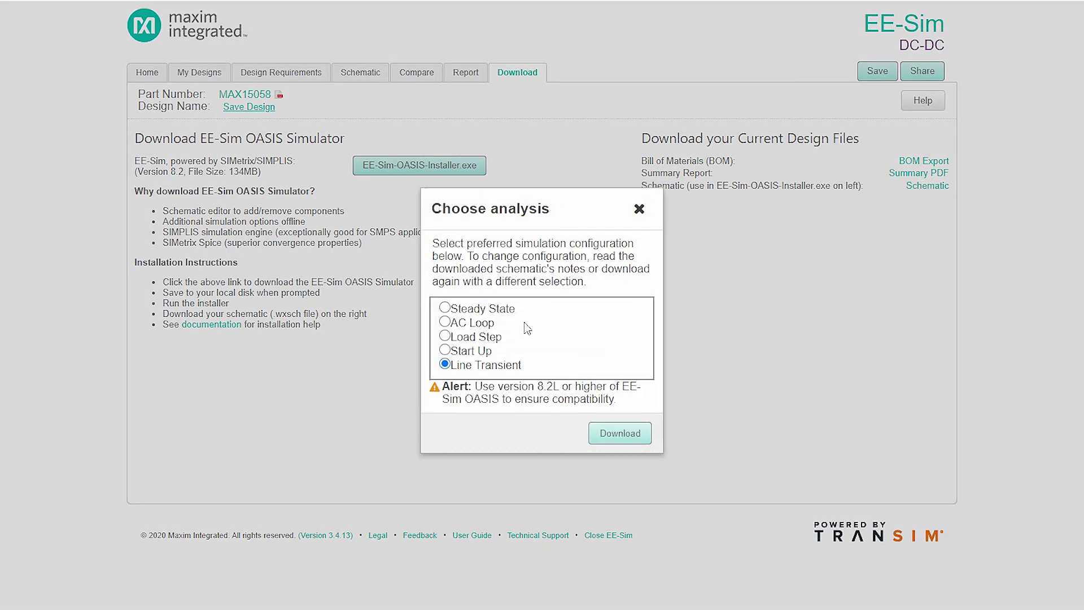
pyautogui.click(445, 322)
pyautogui.click(639, 208)
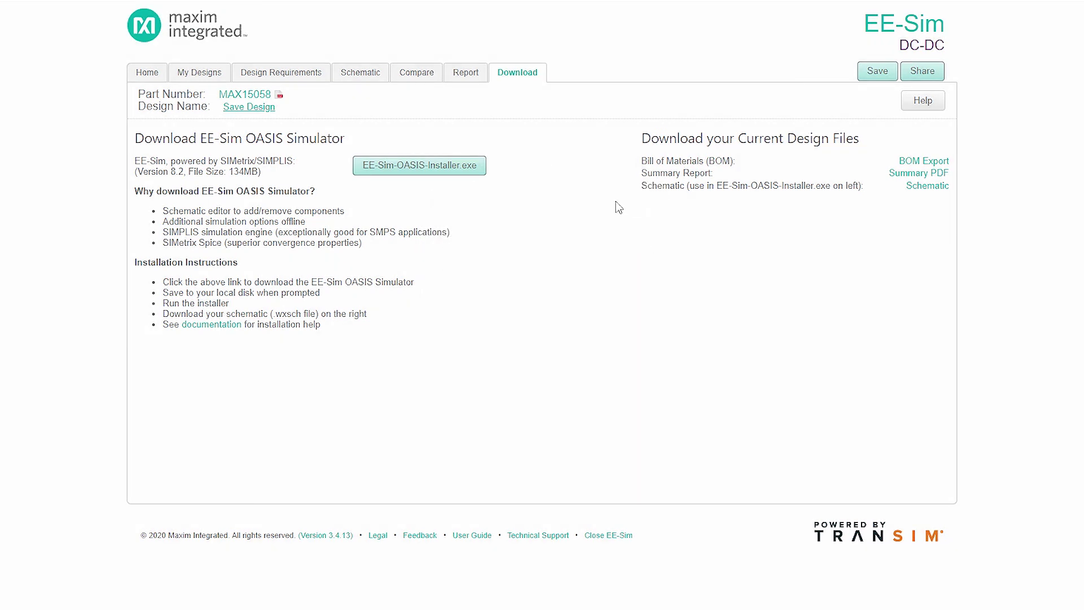